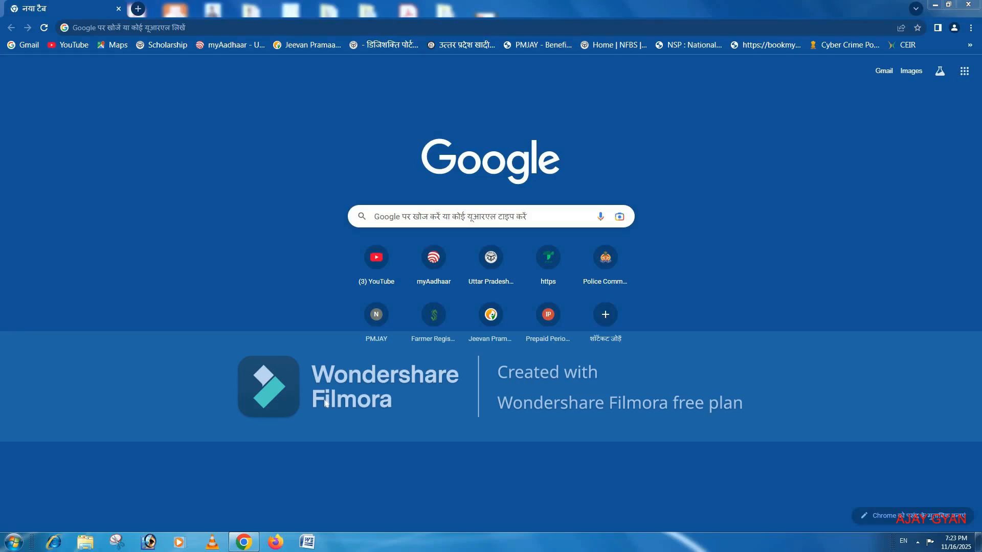
# Search Google for "voter portal" and open the Election Commission of India's voter website.
pyautogui.click(396, 217)
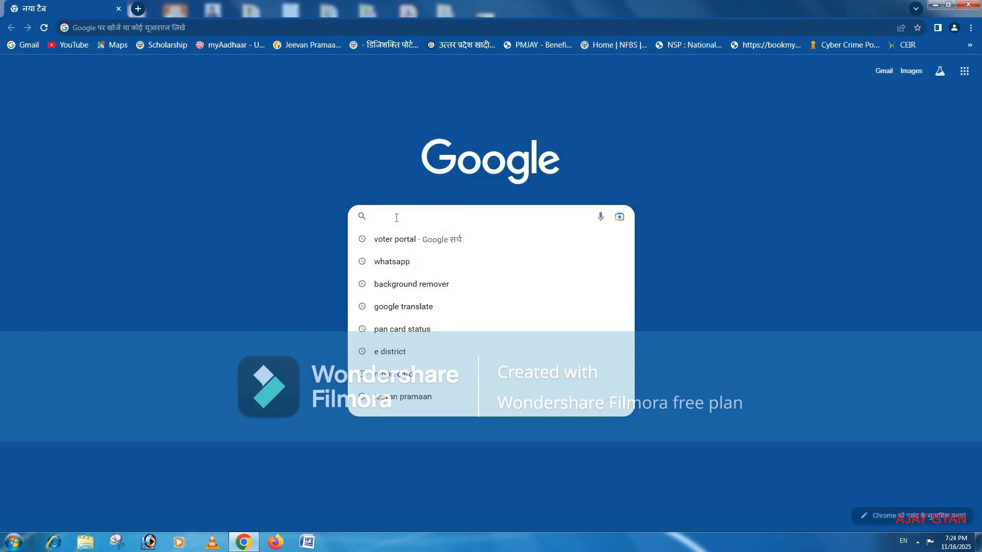
pyautogui.write('voter portal')
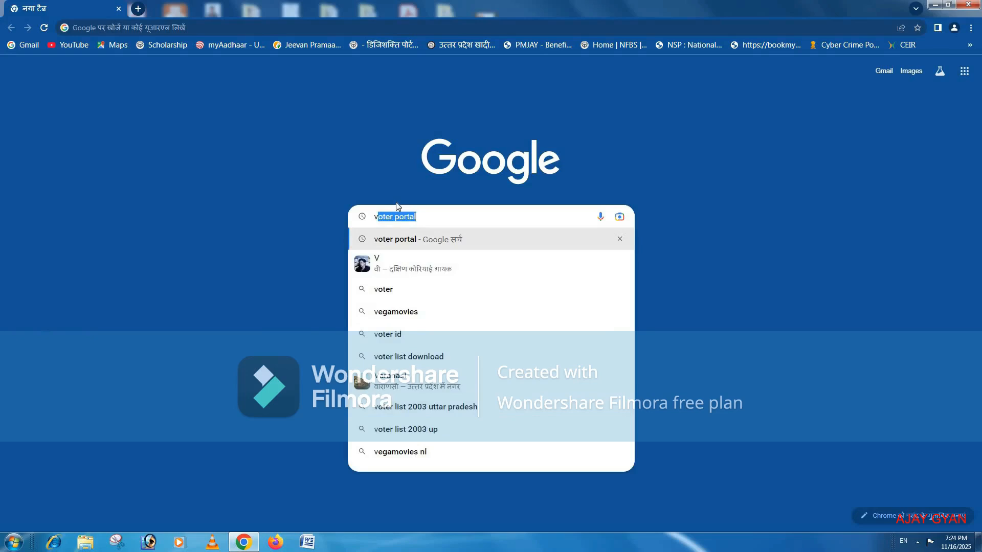
pyautogui.press('Return')
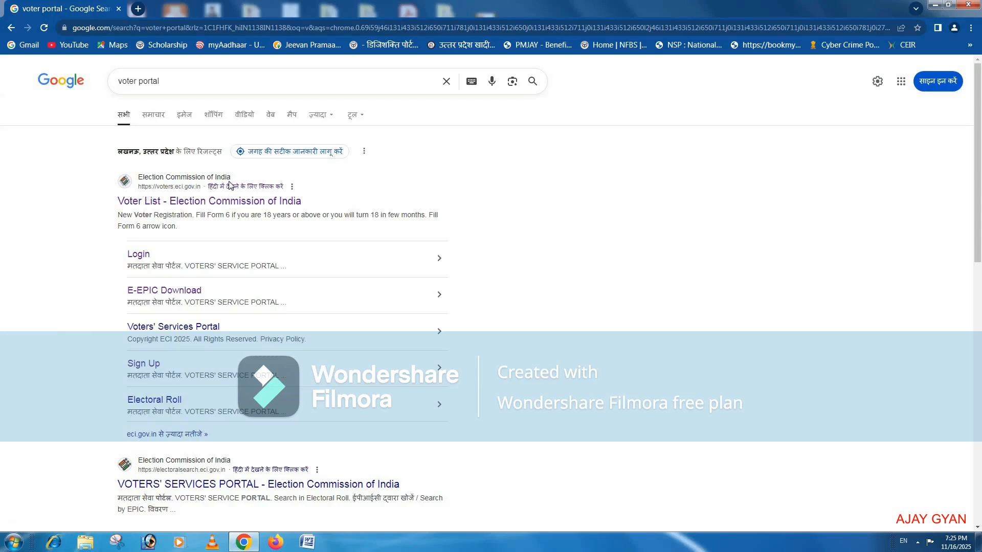
pyautogui.click(165, 206)
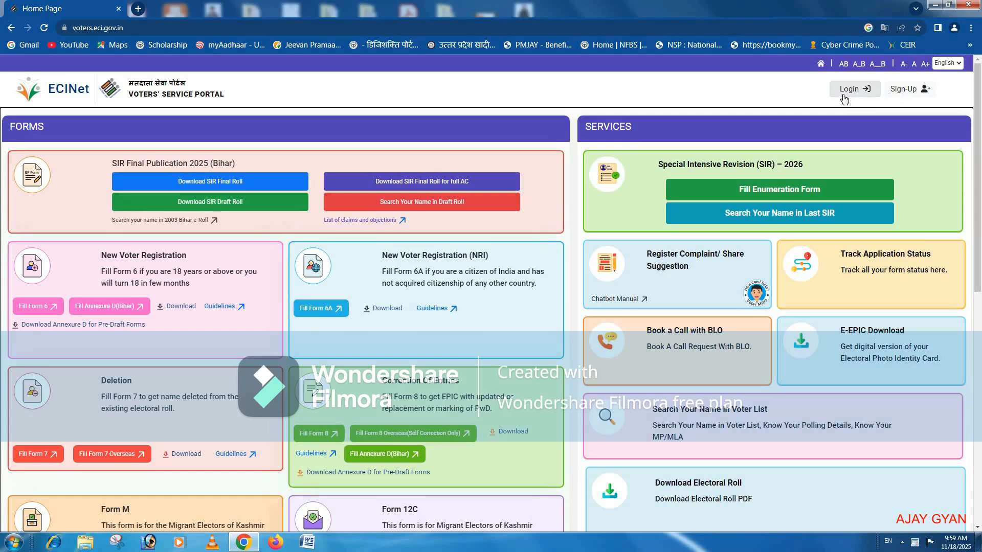
# Start a new account sign-up, fill in the applicant's first name and request the OTP.
pyautogui.click(906, 90)
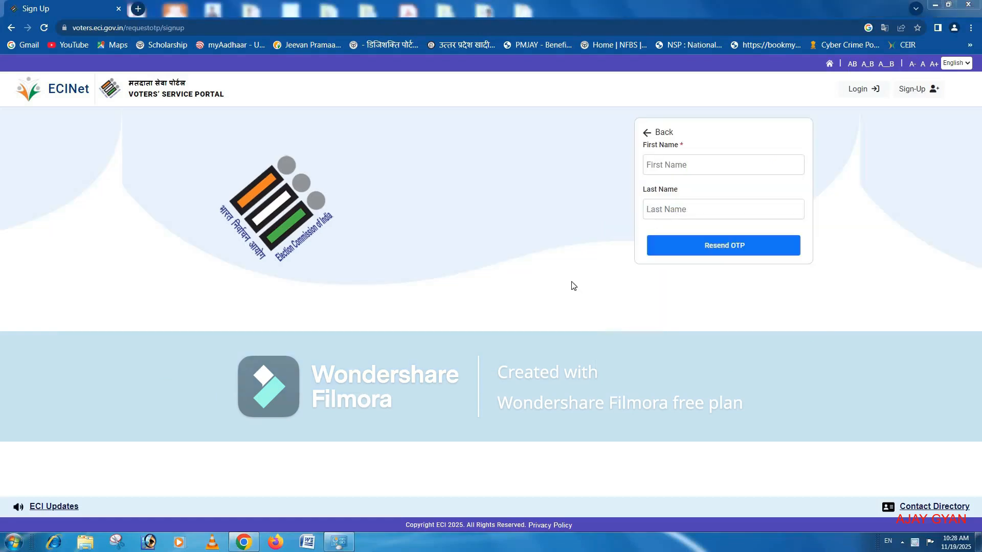
pyautogui.click(659, 166)
pyautogui.click(731, 250)
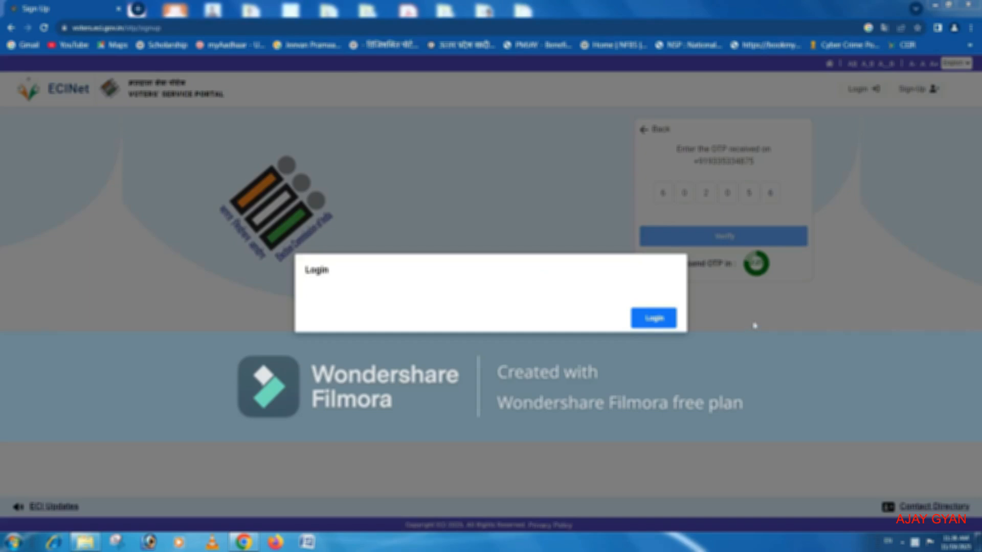
# Proceed from the completed sign-up to the login form and request a login OTP as an Indian Resident Elector.
pyautogui.click(655, 319)
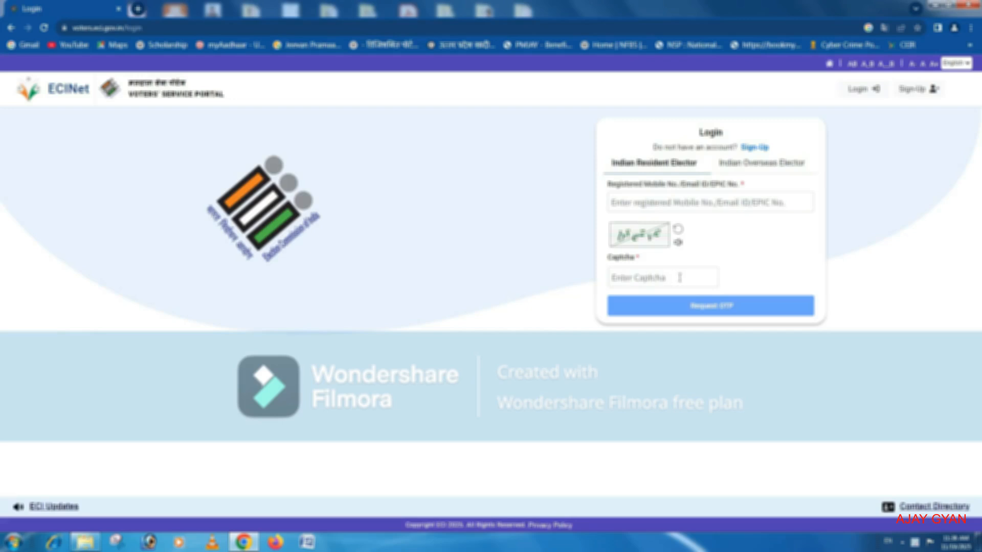
pyautogui.click(719, 307)
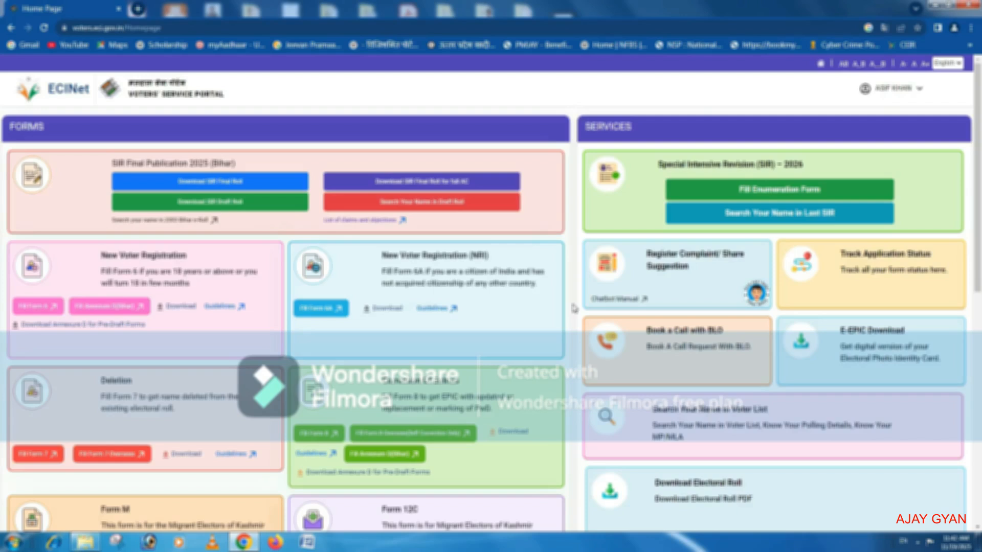
# Open Form 6 for new voter registration and keep Lucknow as the district in section A.
pyautogui.click(39, 307)
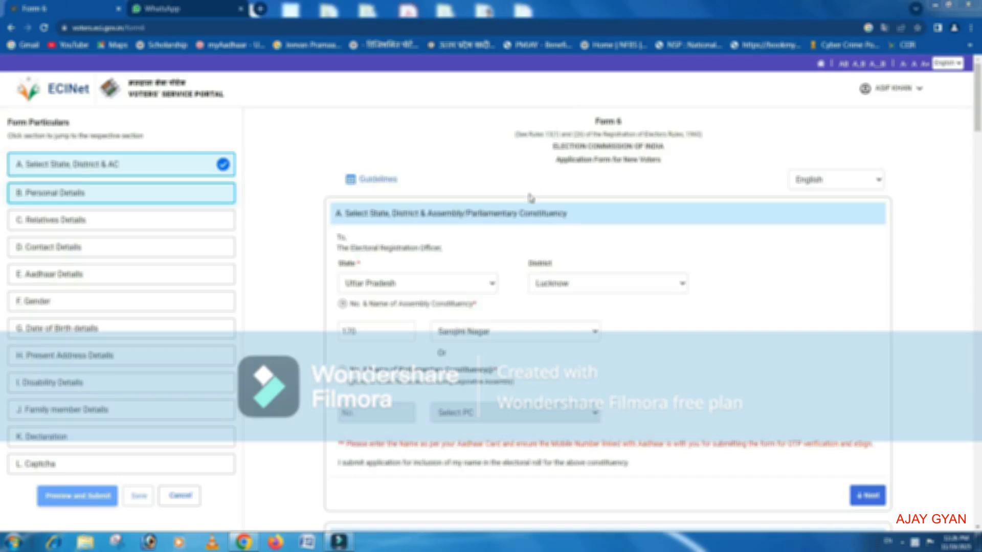
pyautogui.scroll(-1, 417, 235)
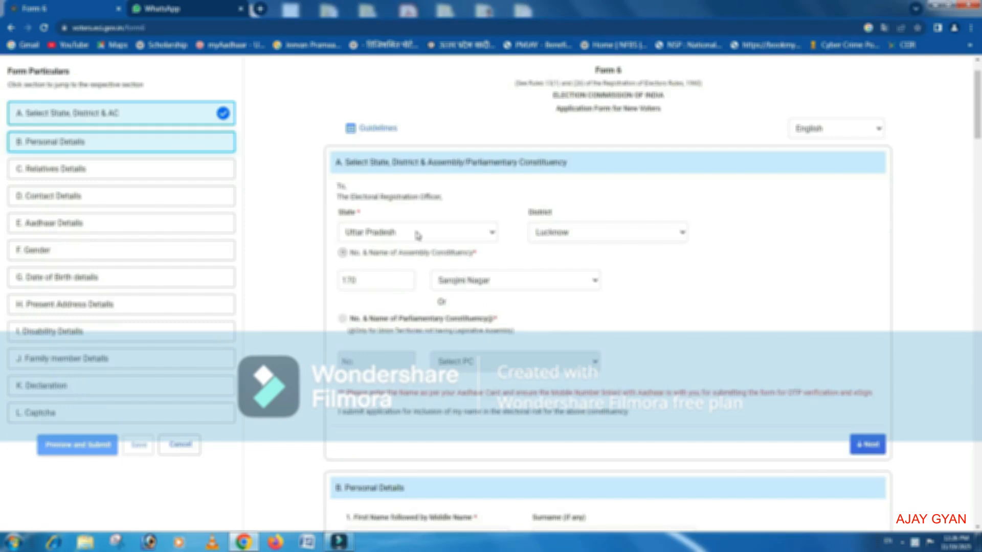
pyautogui.click(600, 233)
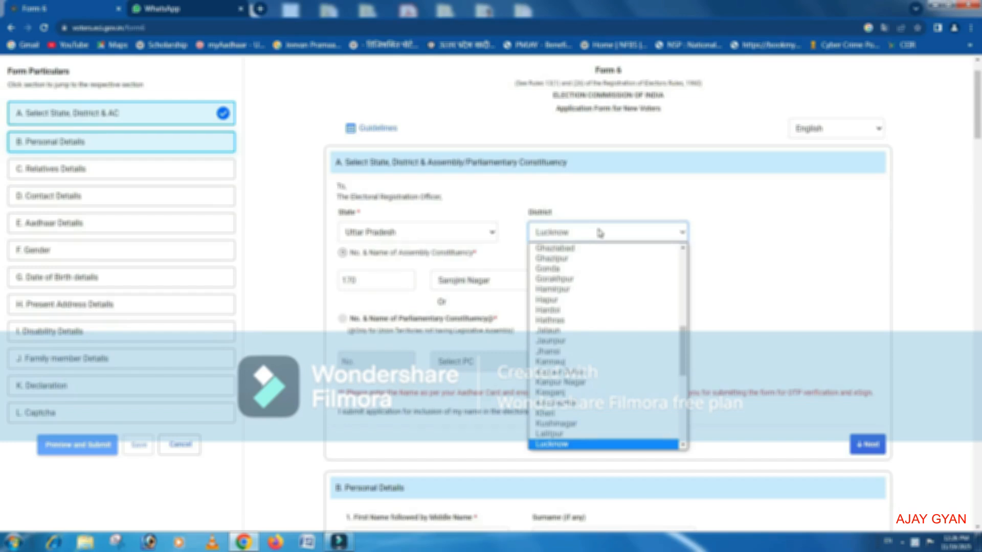
pyautogui.click(600, 234)
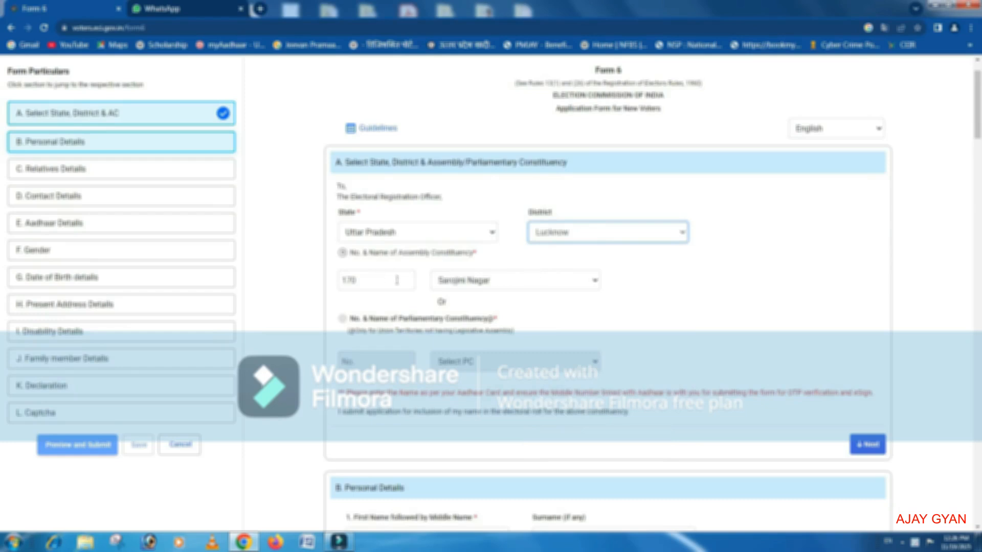
# Select Sarojini Nagar as the assembly constituency and continue to the personal details section.
pyautogui.click(583, 285)
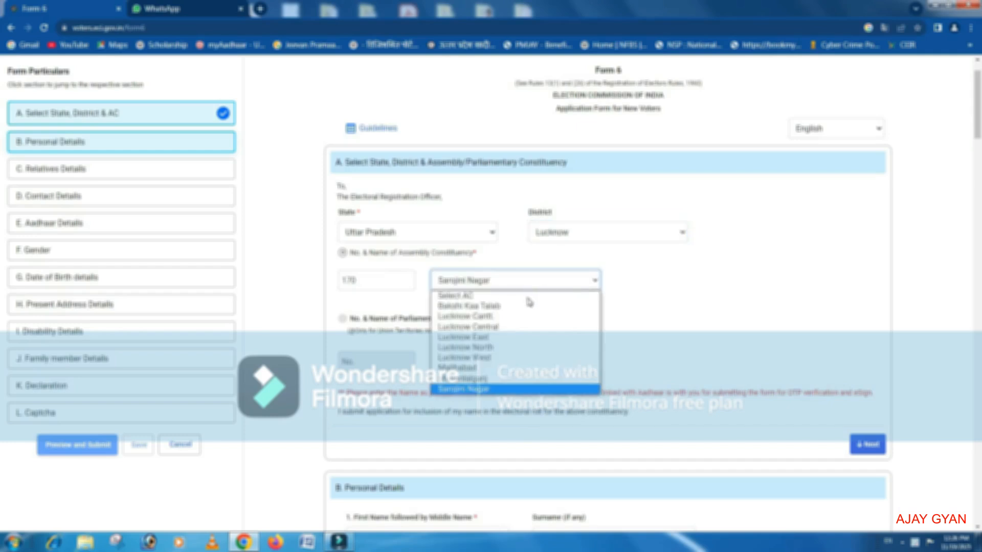
pyautogui.click(518, 391)
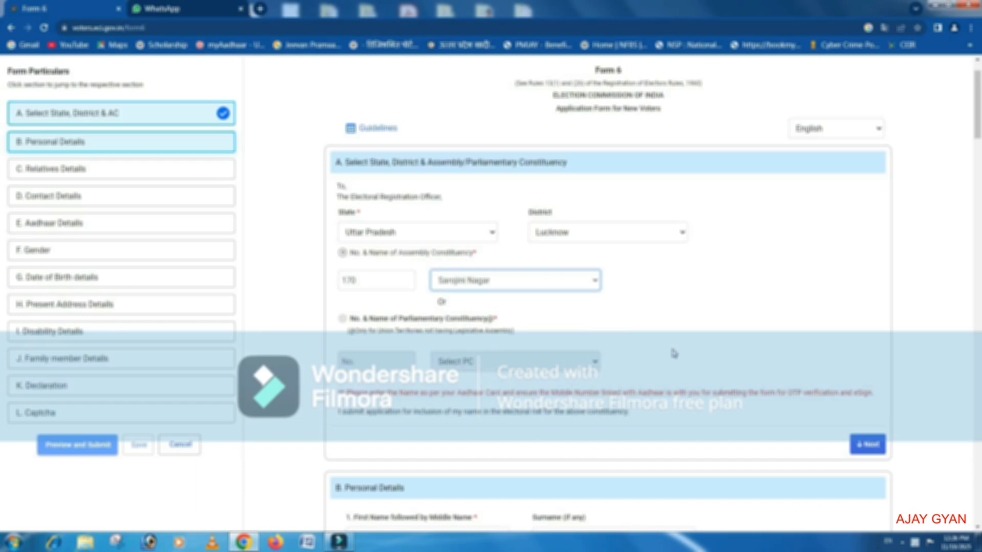
pyautogui.scroll(-1, 674, 353)
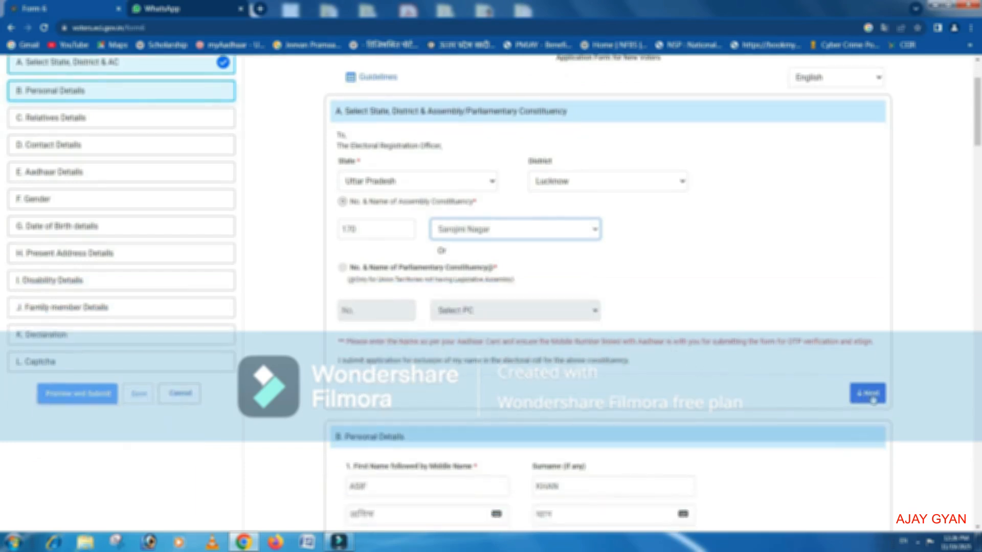
pyautogui.click(872, 397)
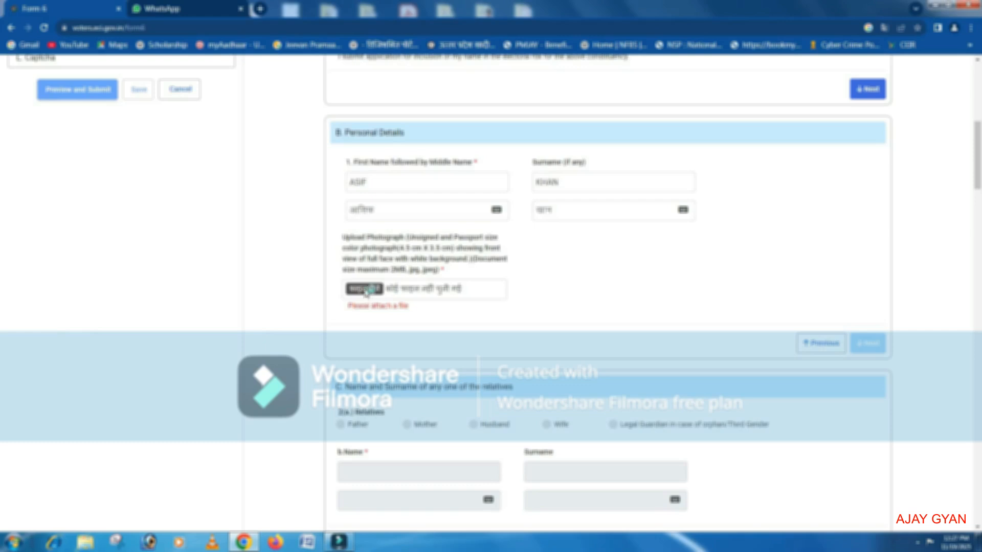
# Choose the applicant's portrait image file for the photograph upload in the personal details.
pyautogui.click(366, 290)
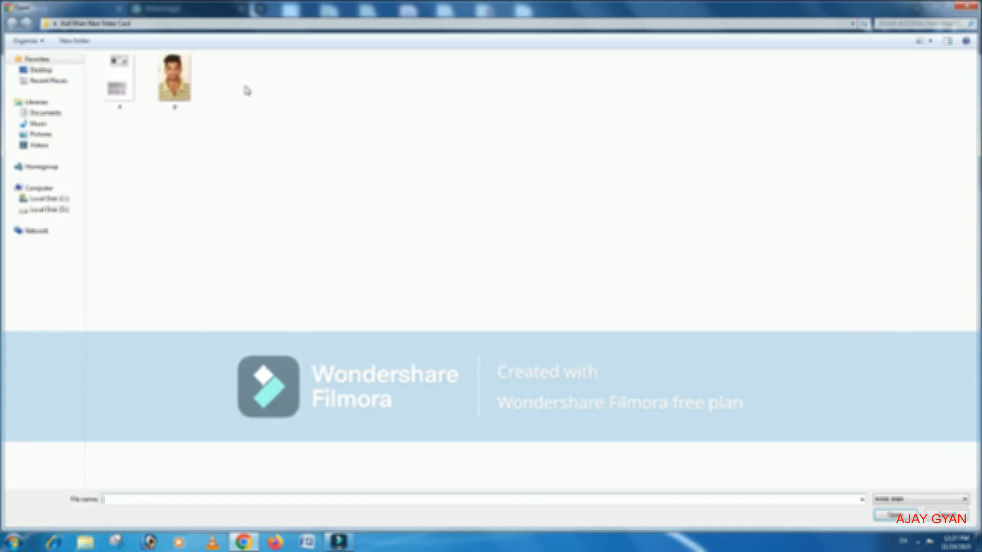
pyautogui.click(186, 91)
pyautogui.doubleClick(186, 91)
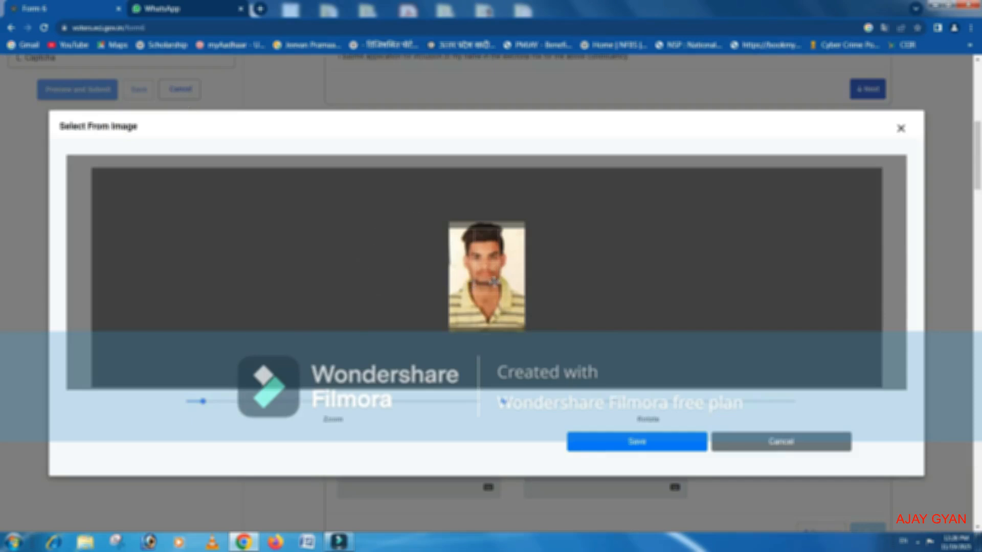
# Shift the portrait slightly down to fill the crop frame, save it, and continue to the relatives section.
pyautogui.moveTo(488, 280); pyautogui.dragTo(488, 289)
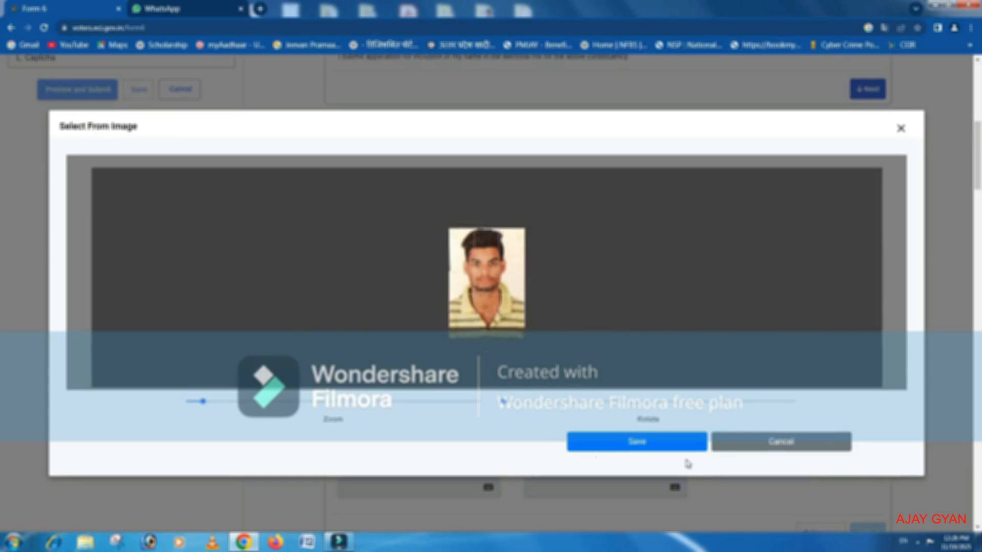
pyautogui.click(638, 443)
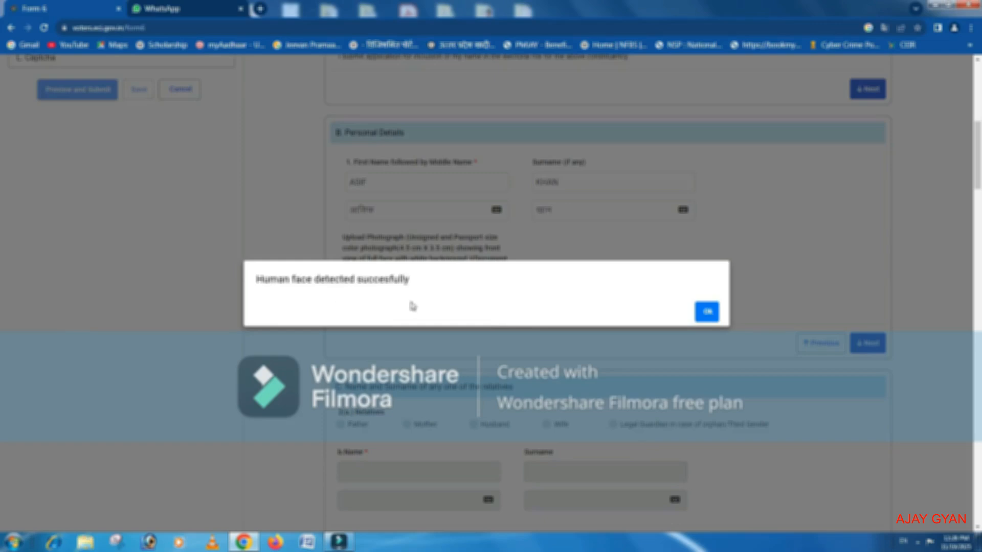
pyautogui.click(706, 313)
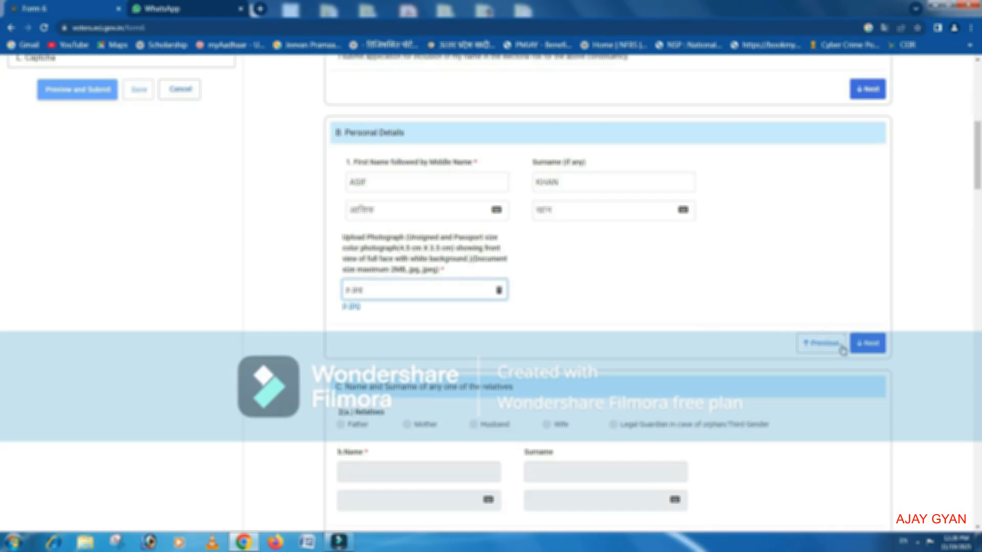
pyautogui.click(868, 343)
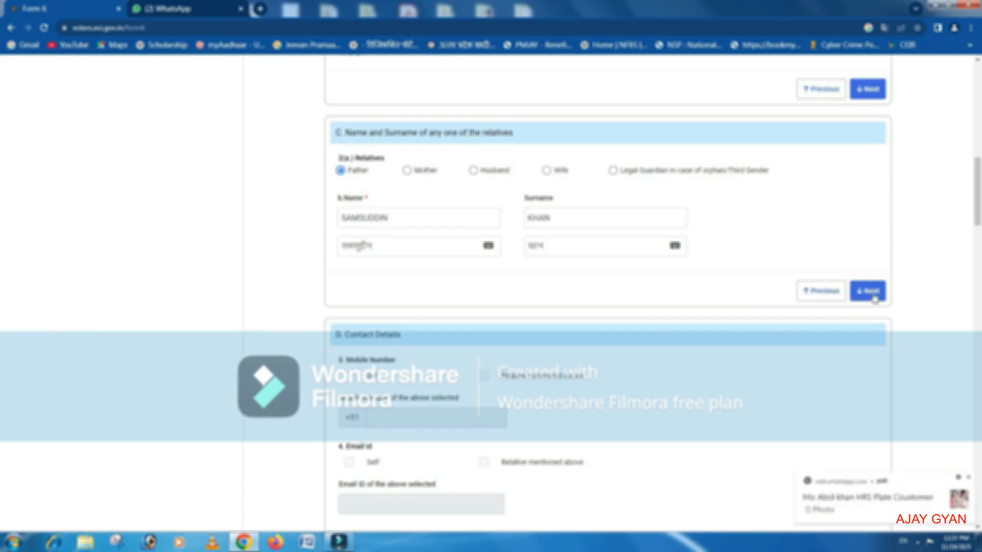
# Submit the father's details in the relatives section and mark the contact mobile number as Self.
pyautogui.click(872, 294)
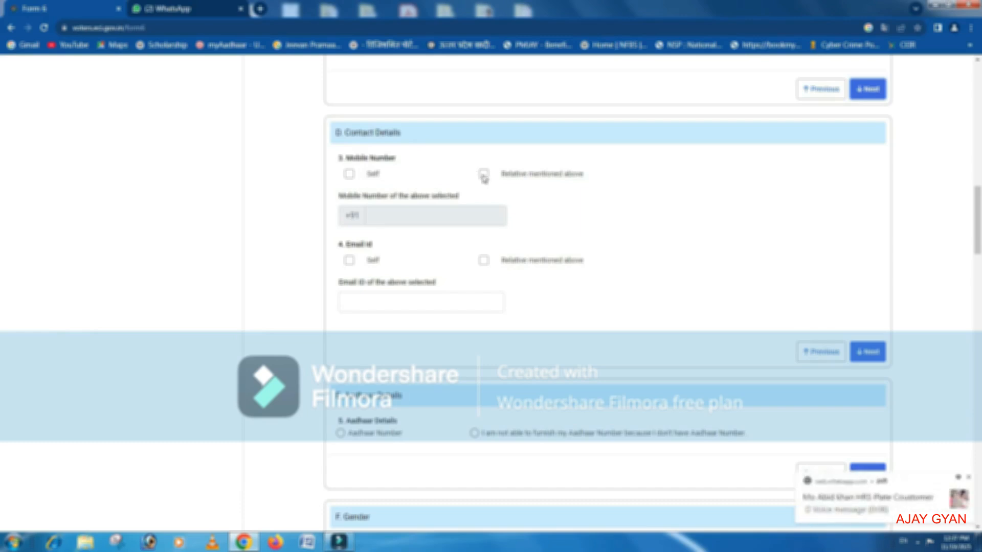
pyautogui.click(350, 175)
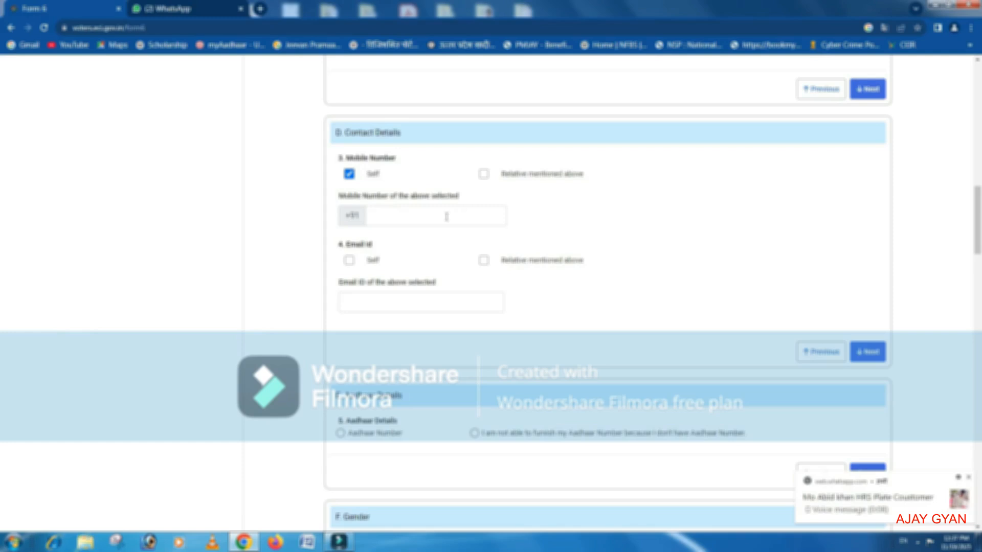
pyautogui.scroll(-1, 424, 252)
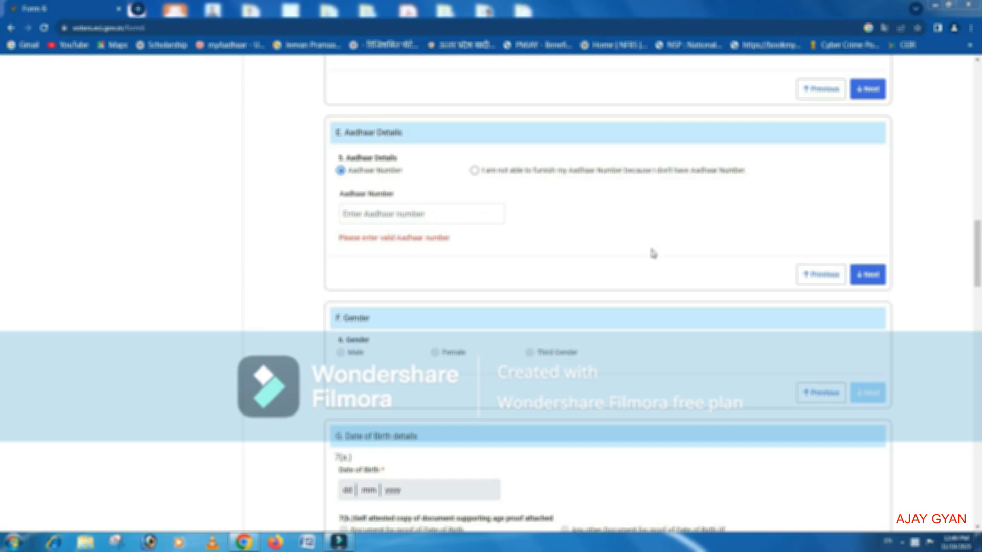
# Move on from the Aadhaar details, set the gender to Male and continue to the date of birth section.
pyautogui.click(872, 279)
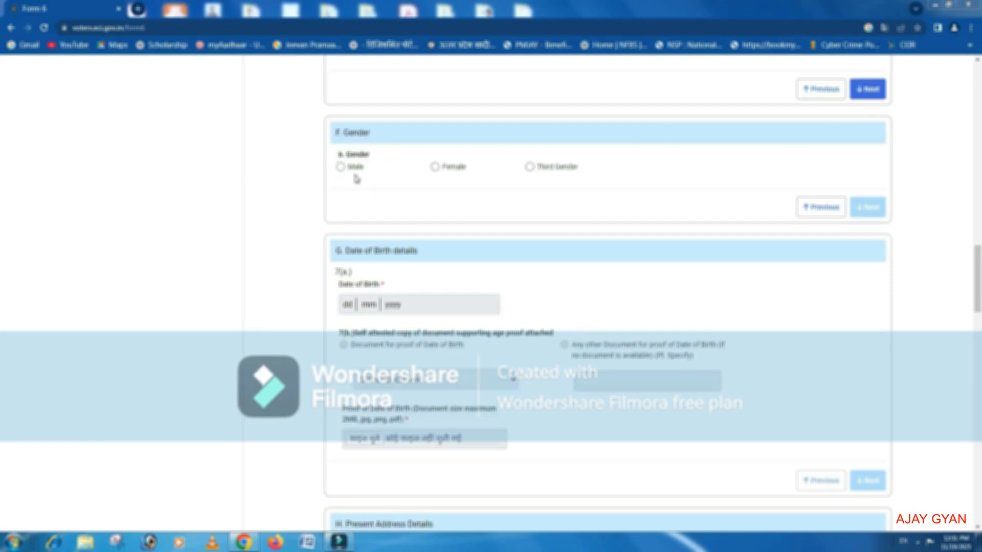
pyautogui.click(341, 167)
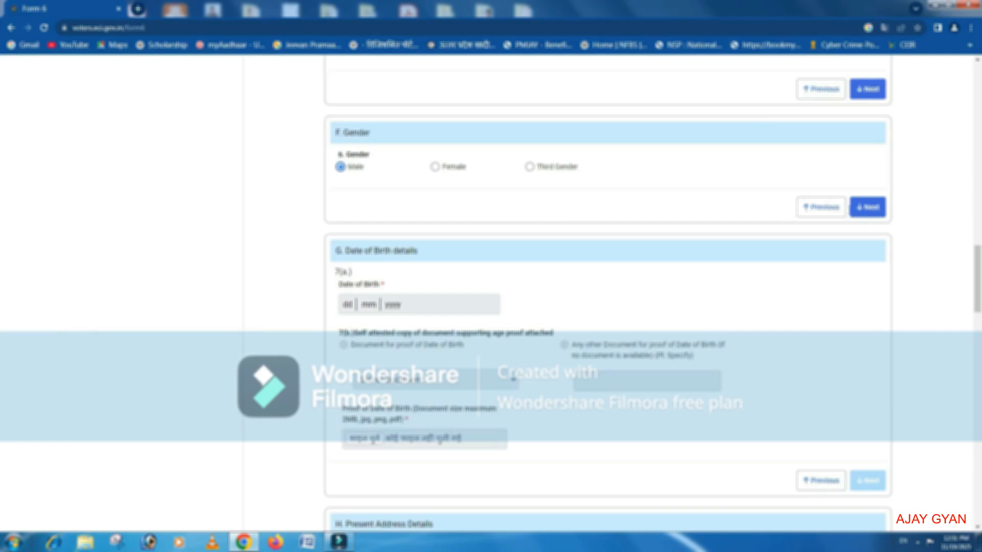
pyautogui.click(872, 209)
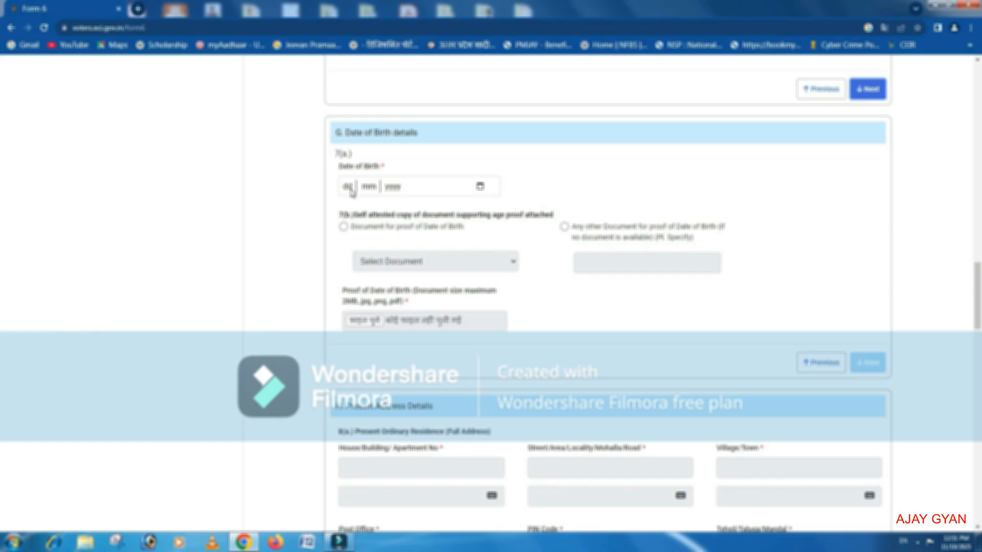
# Enter the applicant's date of birth and select Aadhaar Card as the proof document.
pyautogui.click(480, 187)
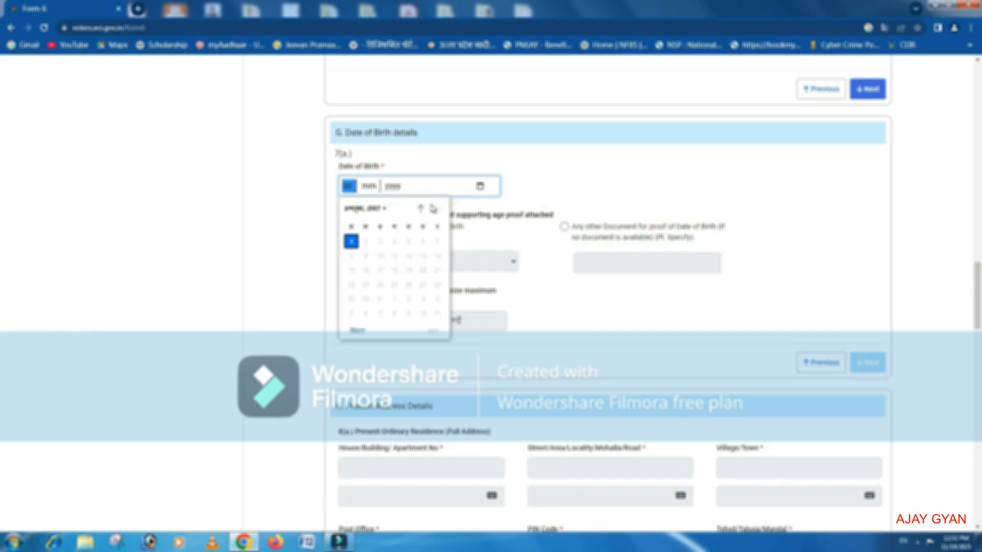
pyautogui.click(385, 210)
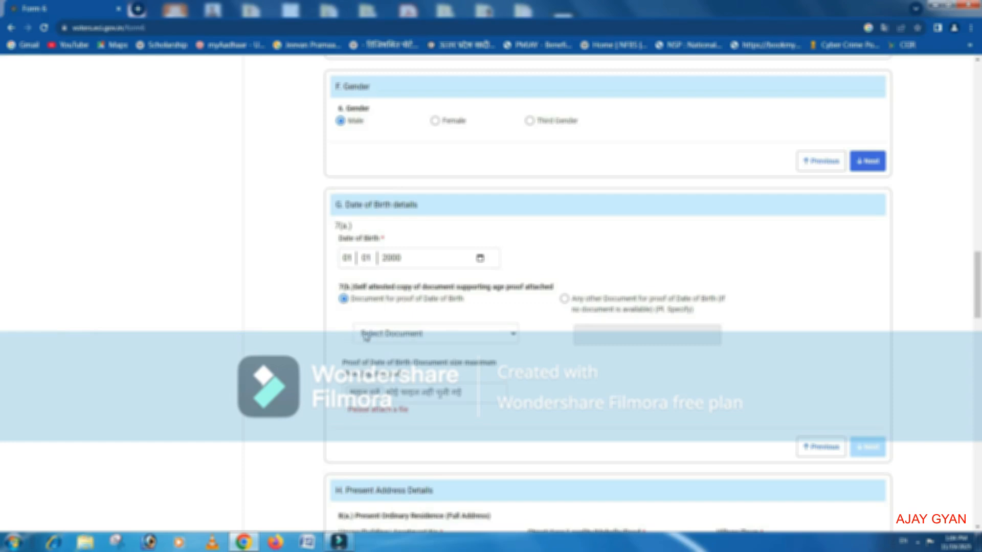
pyautogui.click(446, 337)
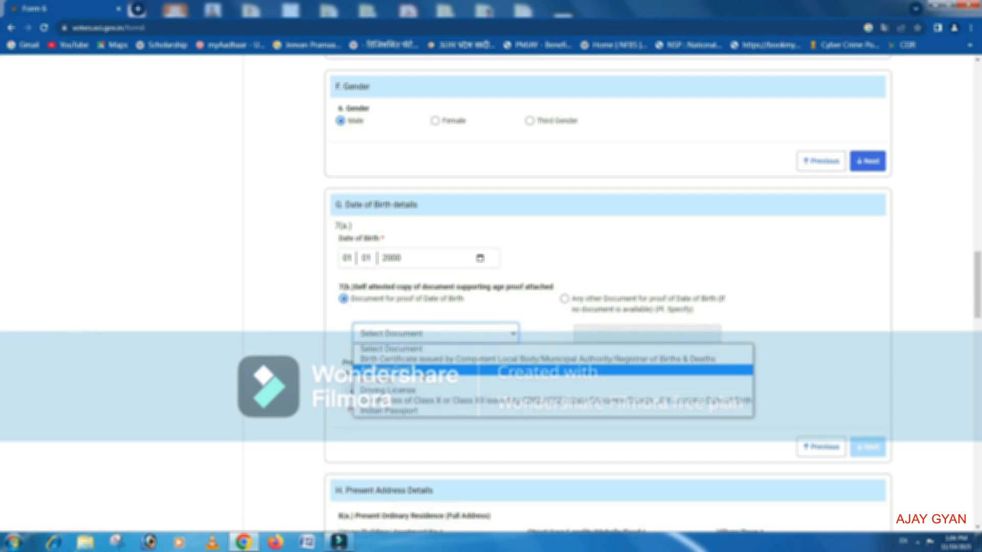
pyautogui.click(424, 369)
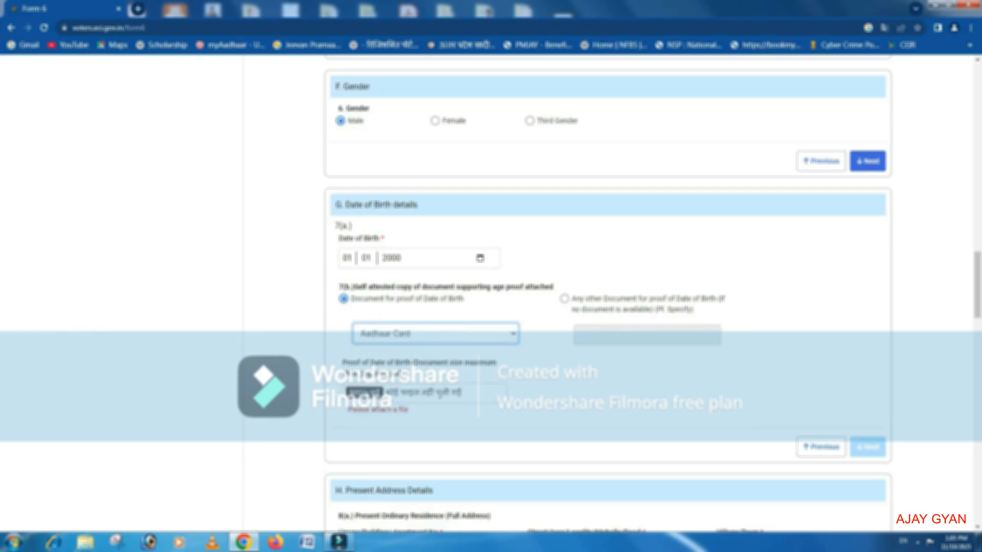
# Attach the scanned Aadhaar card file as proof of date of birth and continue to the present address section.
pyautogui.click(371, 392)
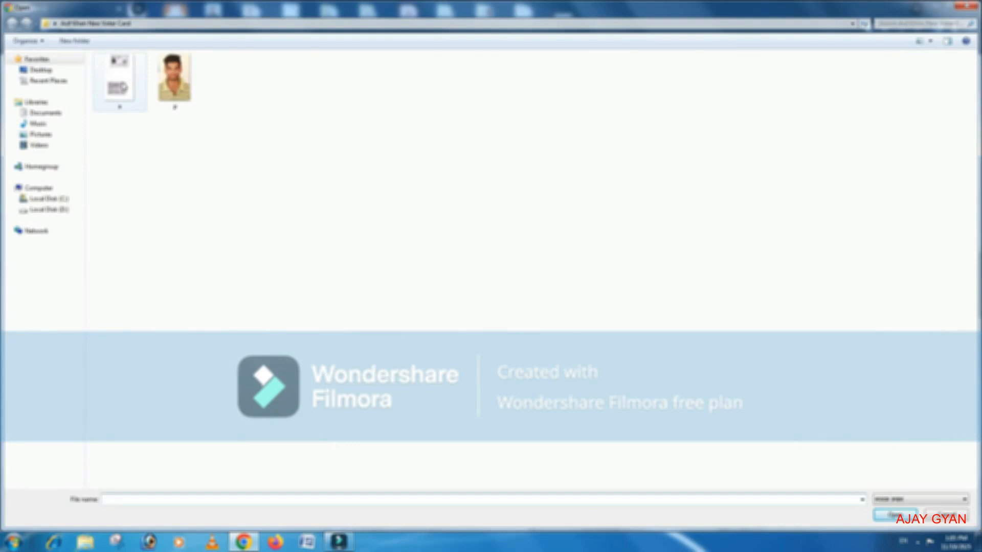
pyautogui.doubleClick(120, 85)
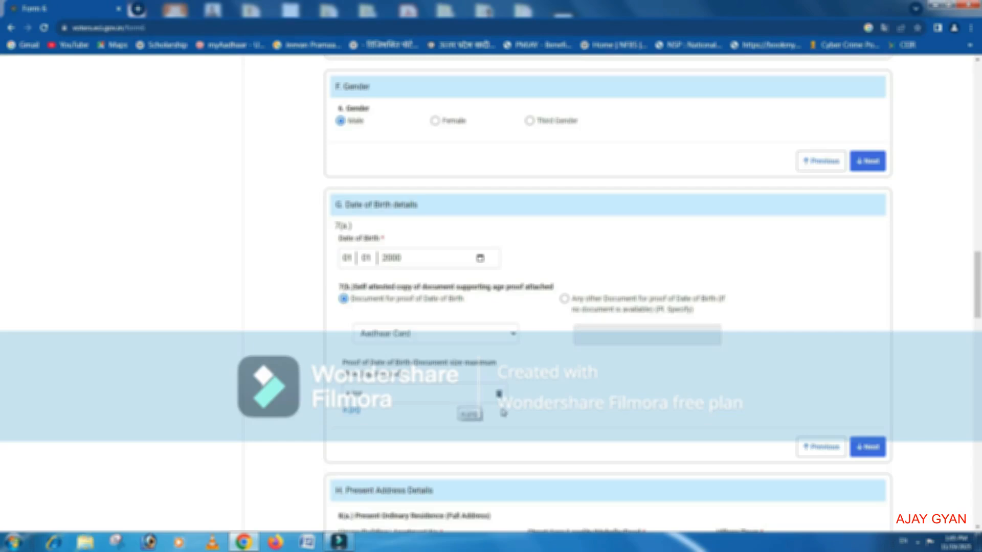
pyautogui.click(869, 452)
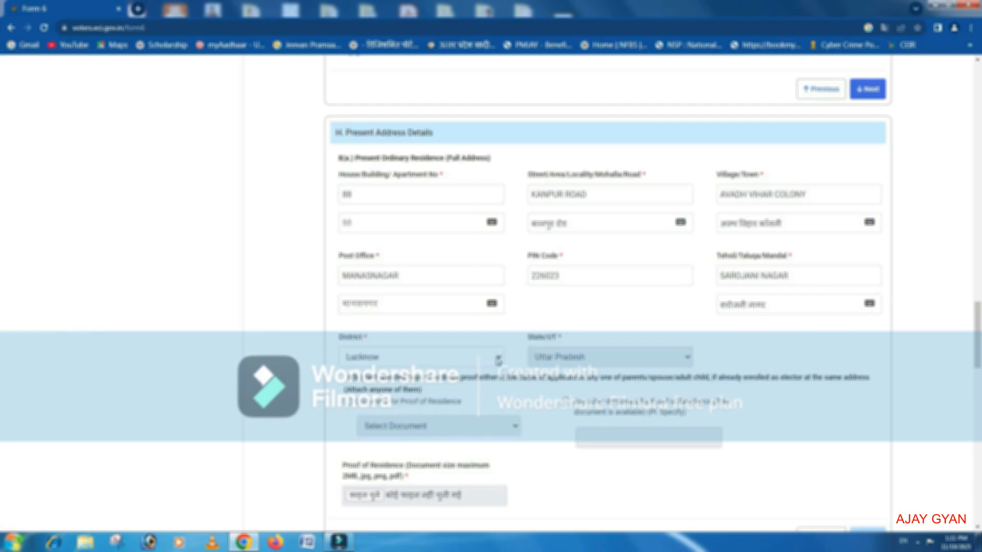
# Set the present address district to Lucknow and choose Aadhaar Card as the document for proof of residence.
pyautogui.click(499, 362)
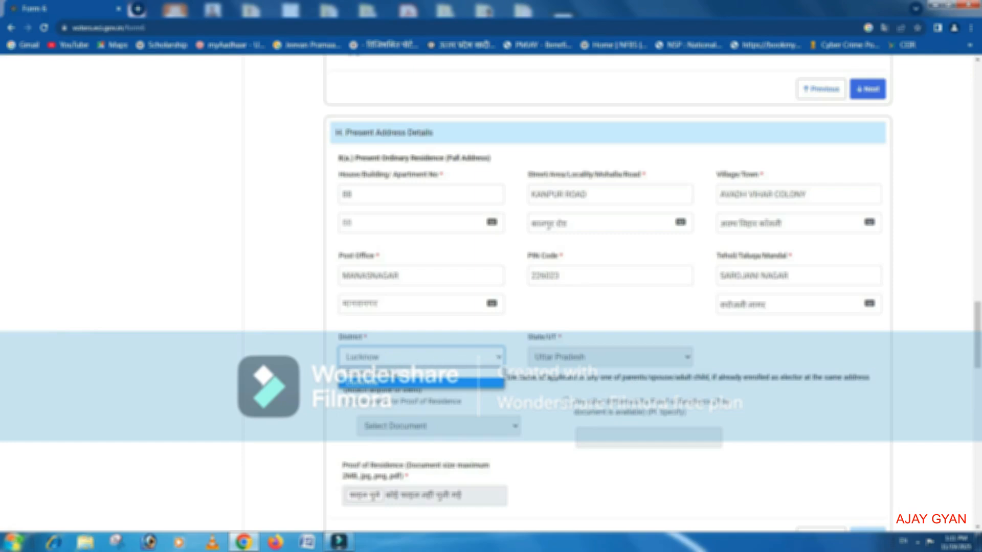
pyautogui.click(409, 383)
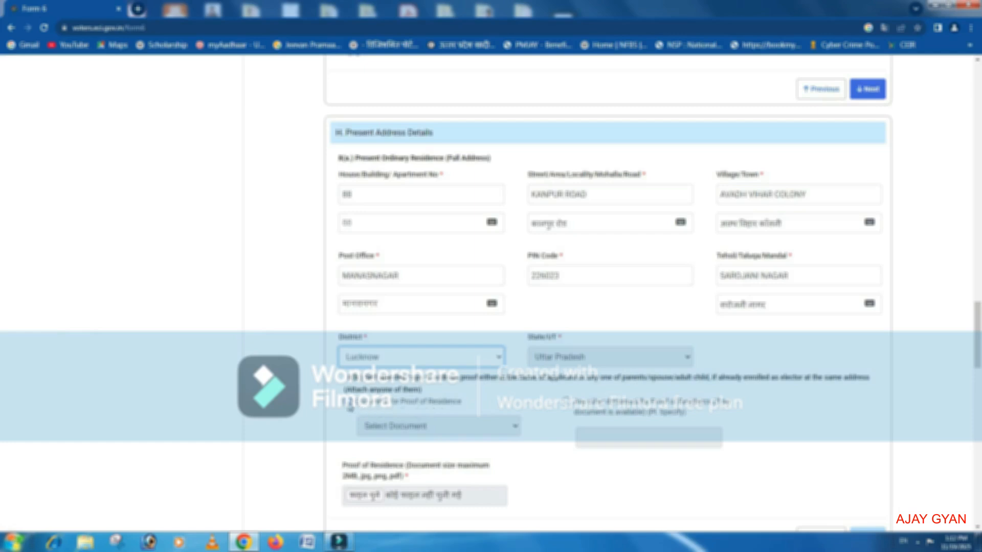
pyautogui.click(349, 403)
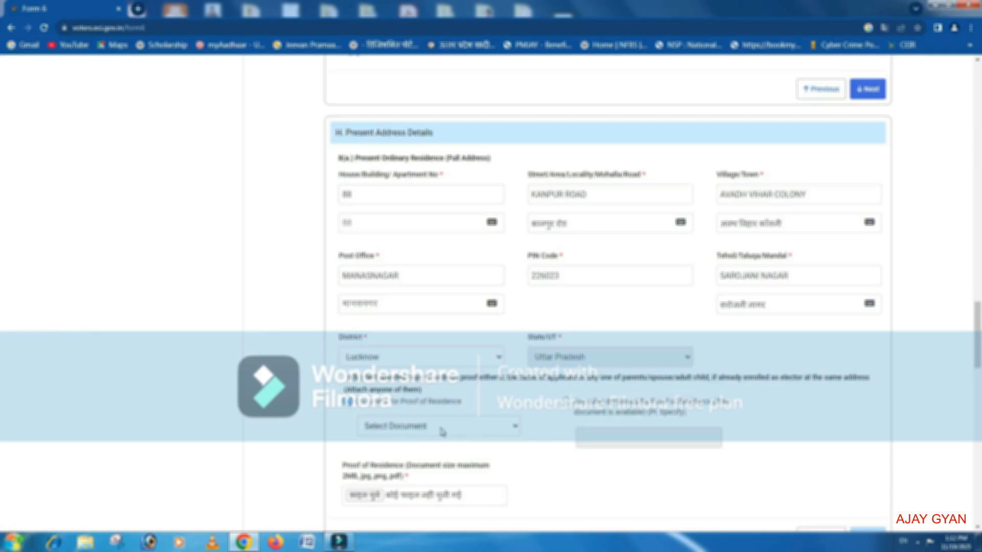
pyautogui.click(473, 431)
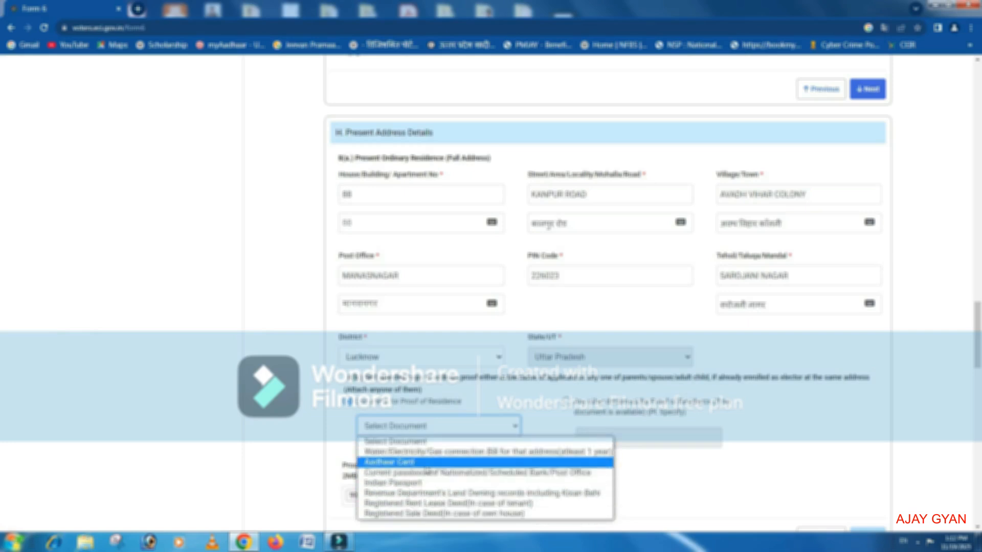
pyautogui.click(426, 463)
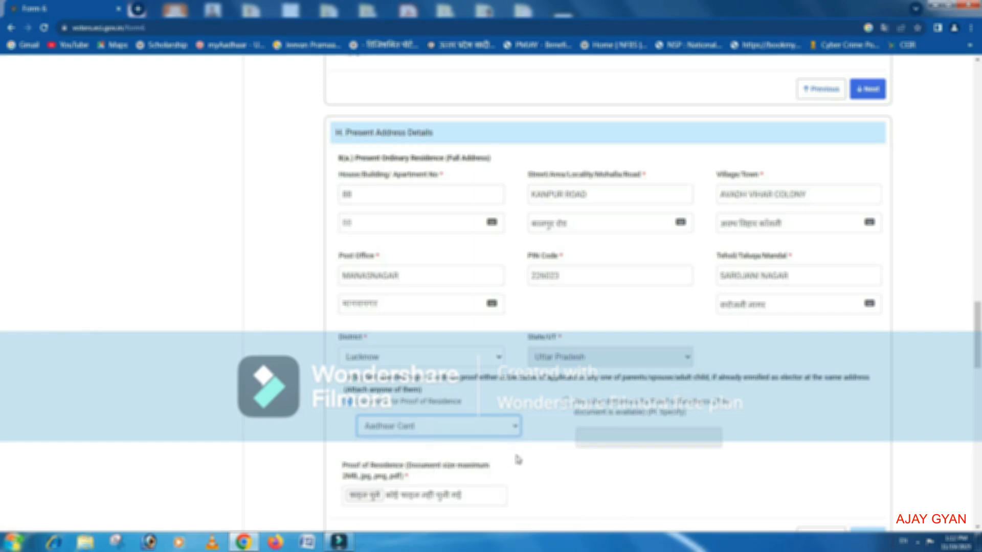
# Attach the scanned Aadhaar card image as the proof of residence file.
pyautogui.scroll(-2, 518, 459)
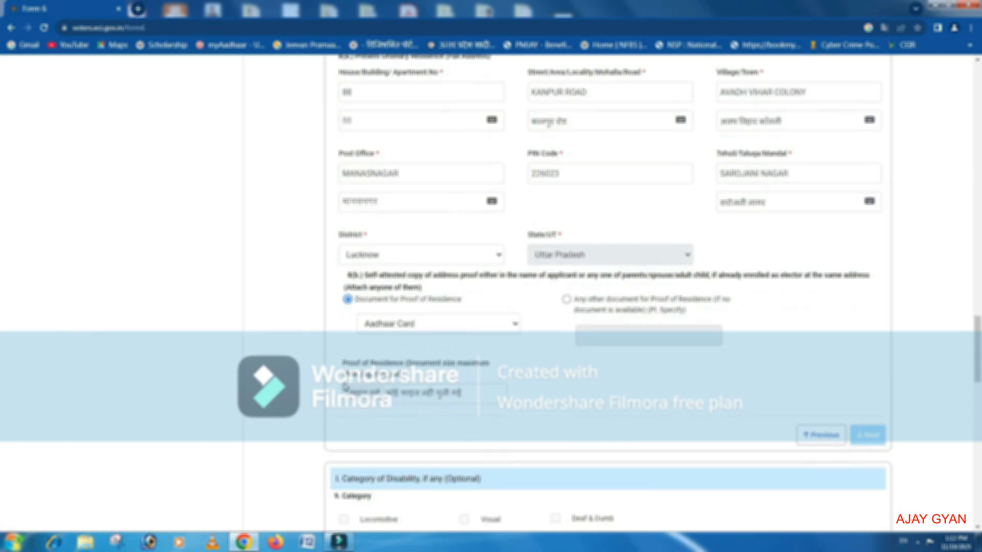
pyautogui.scroll(-2, 350, 410)
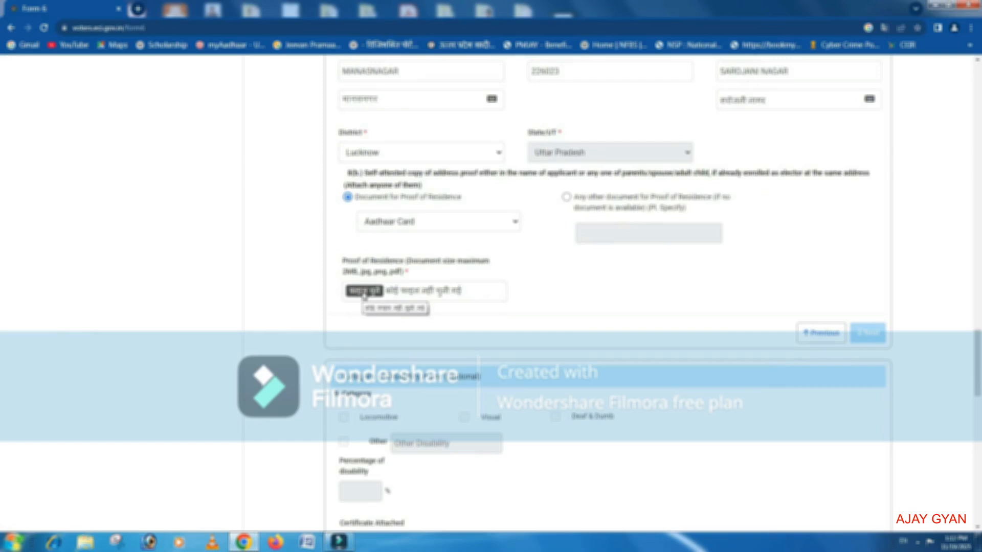
pyautogui.scroll(-1, 365, 297)
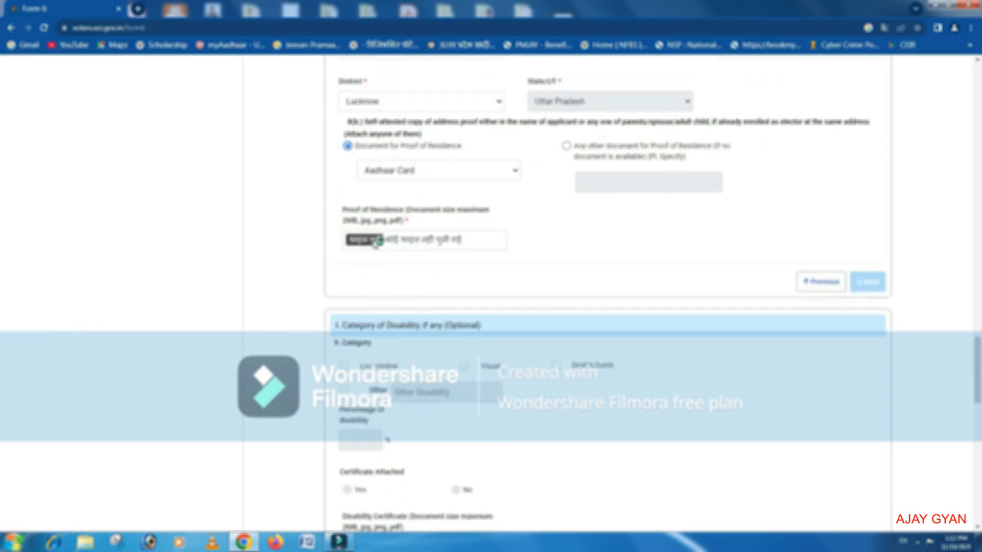
pyautogui.click(377, 240)
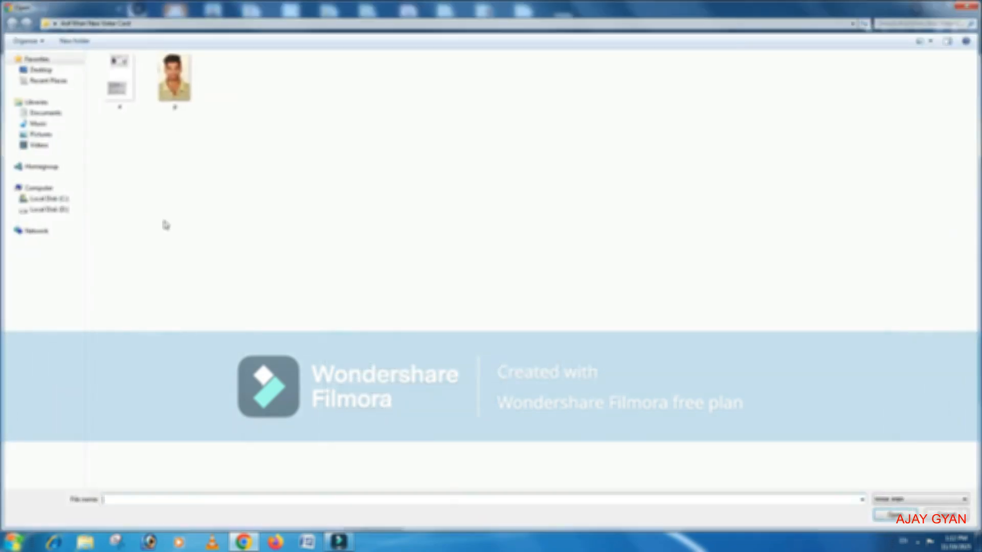
pyautogui.doubleClick(128, 91)
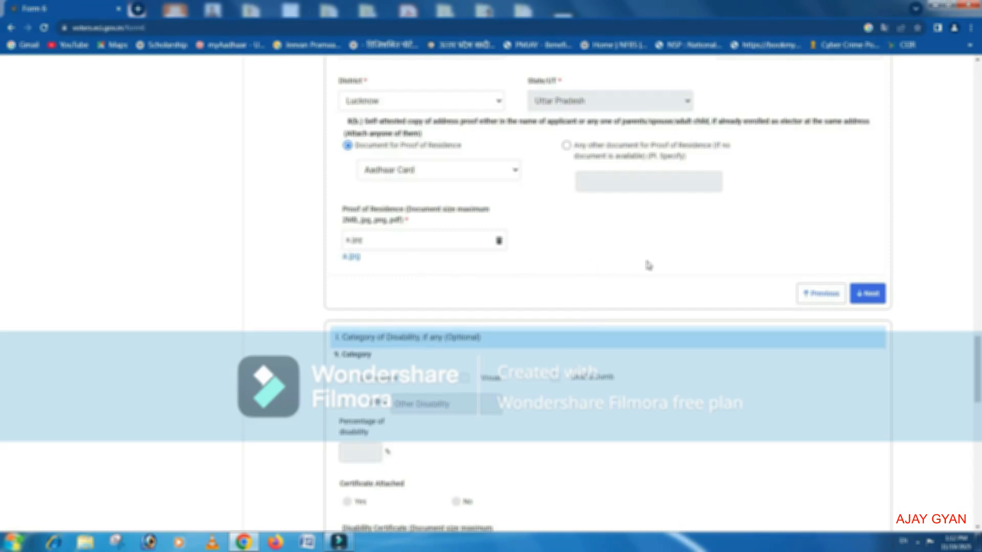
pyautogui.scroll(-1, 649, 265)
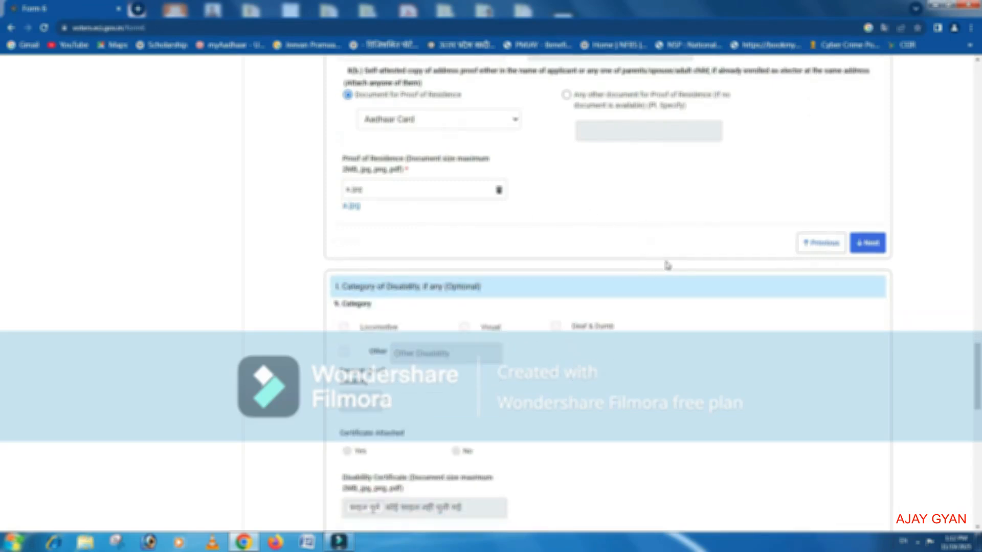
# Continue past the address section and skip the optional disability and family member sections to reach the declaration.
pyautogui.click(869, 244)
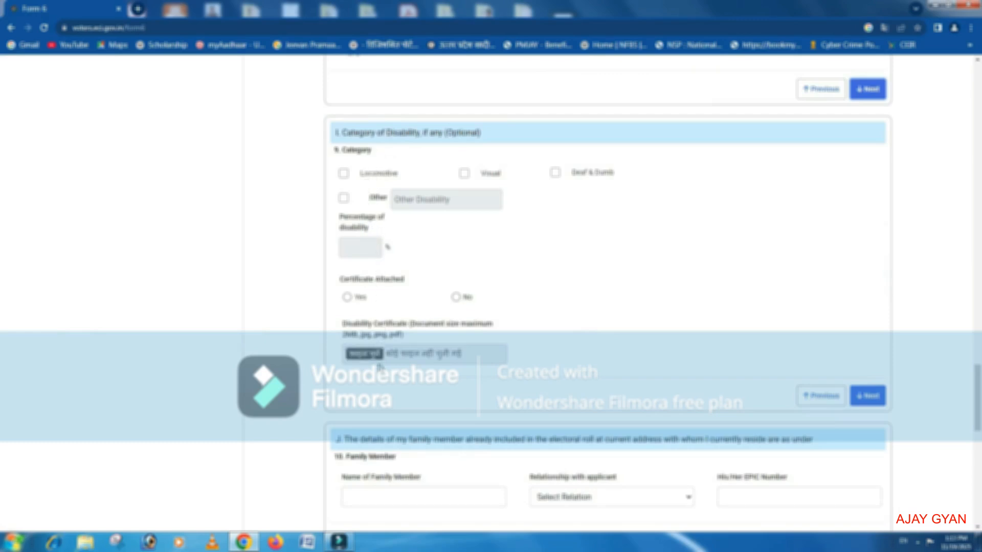
pyautogui.click(868, 397)
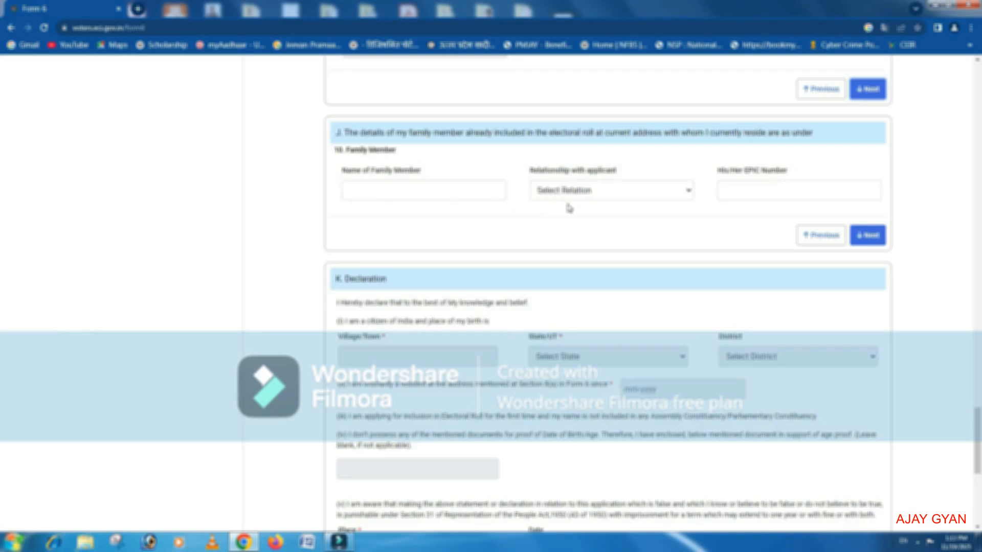
pyautogui.click(866, 236)
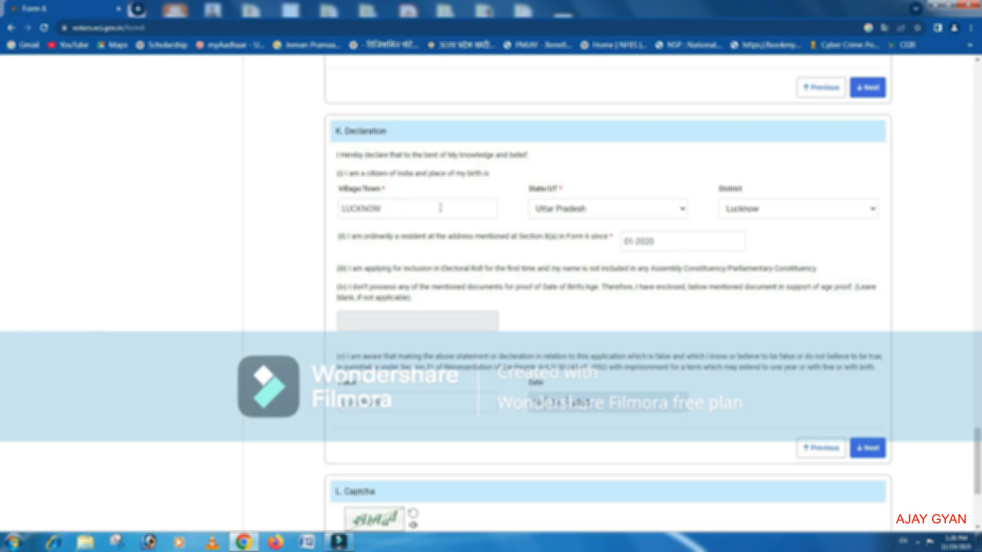
# Review the state and district choices for the place of birth in the declaration.
pyautogui.click(641, 210)
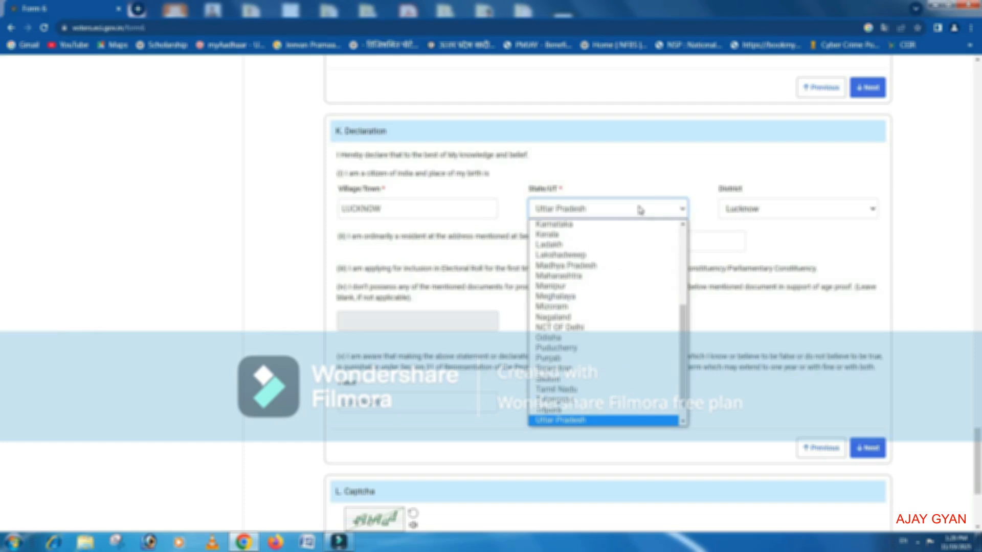
pyautogui.click(641, 210)
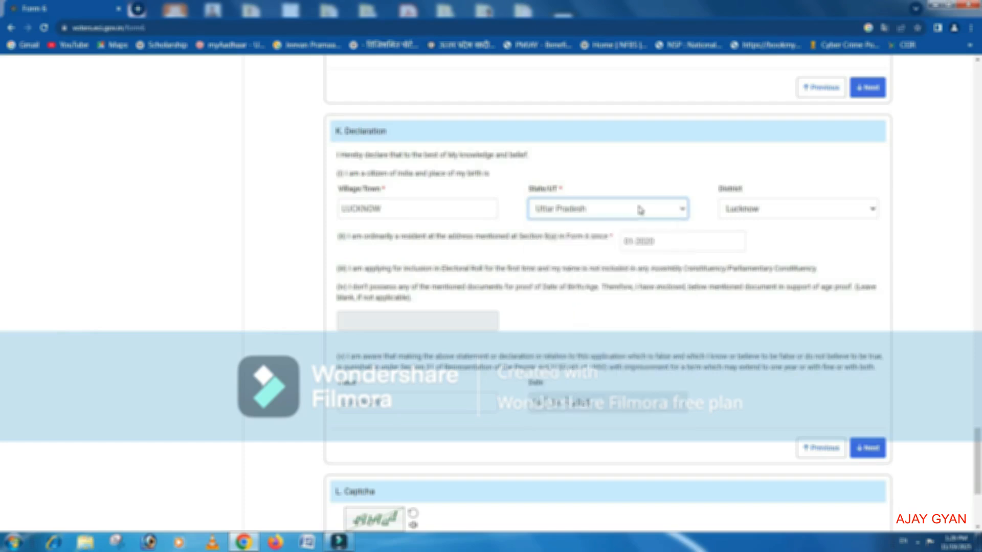
pyautogui.click(846, 209)
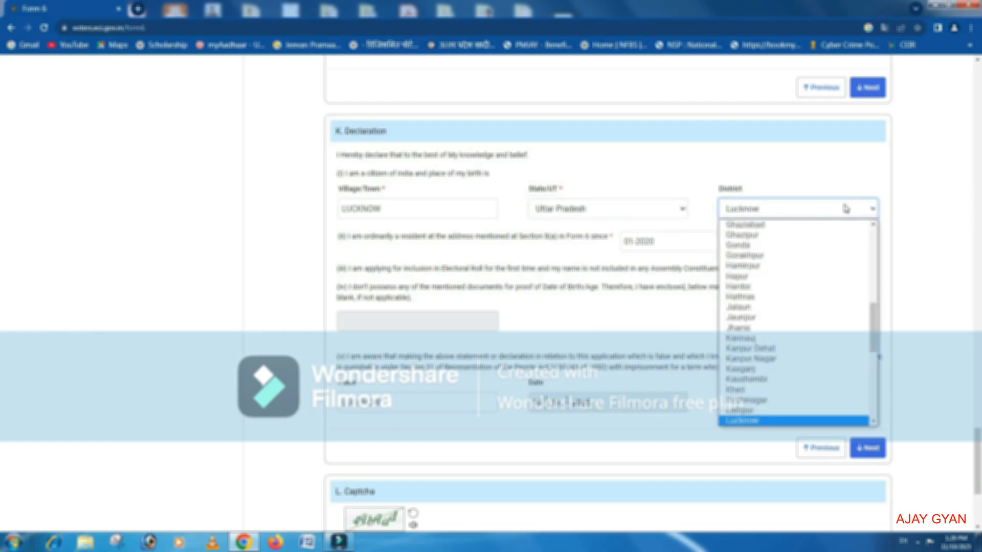
pyautogui.click(846, 209)
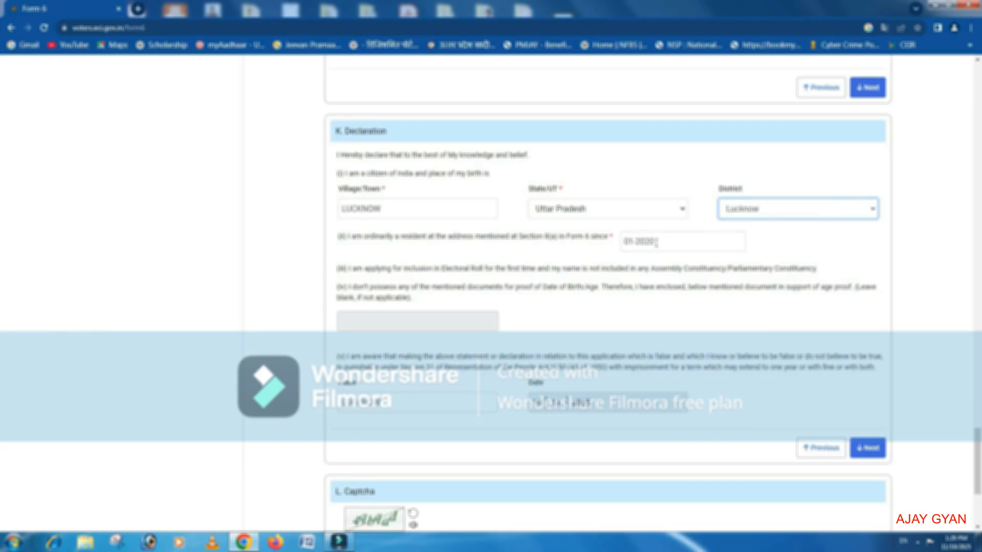
pyautogui.click(610, 262)
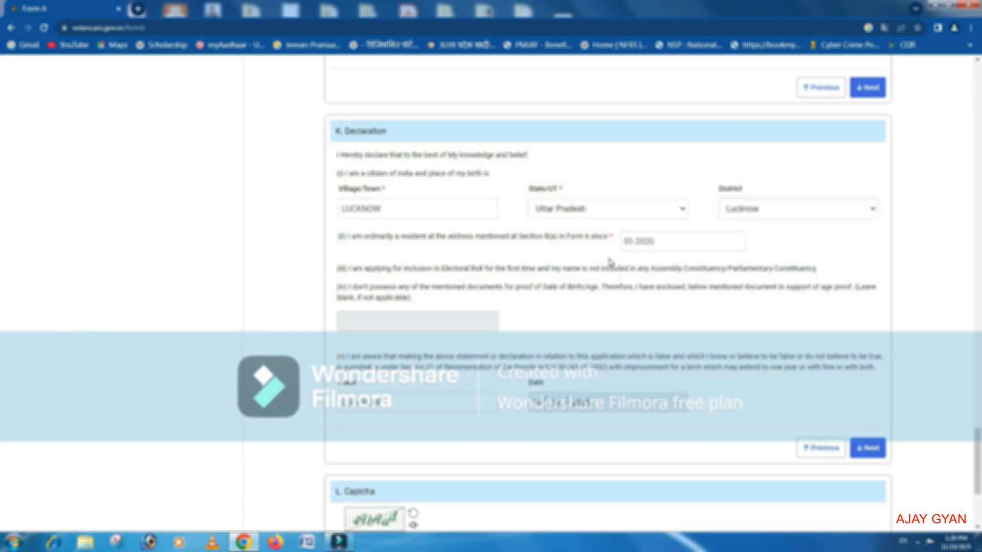
# Preview the completed Form 6 down to its end, then submit it for eSign and confirm the submission.
pyautogui.scroll(-2, 609, 262)
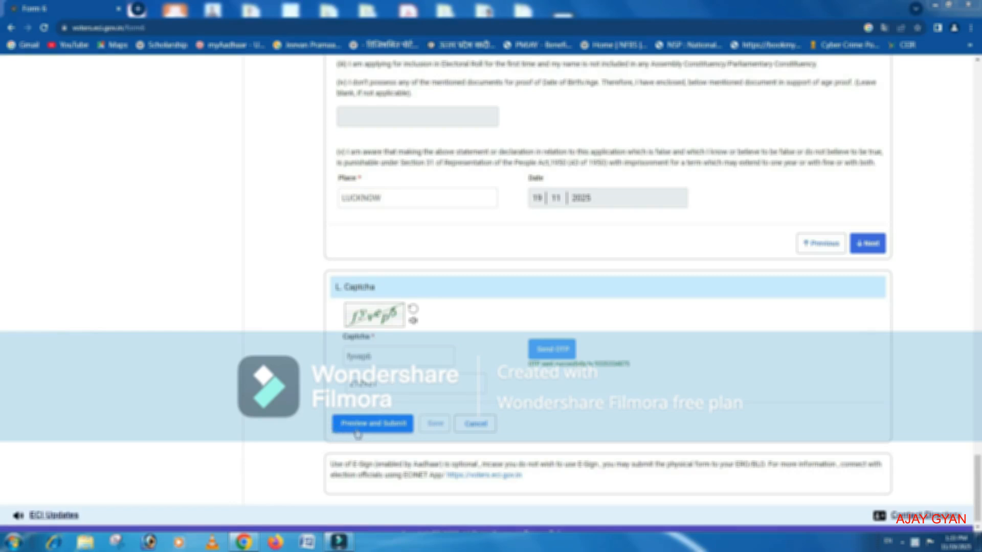
pyautogui.click(383, 431)
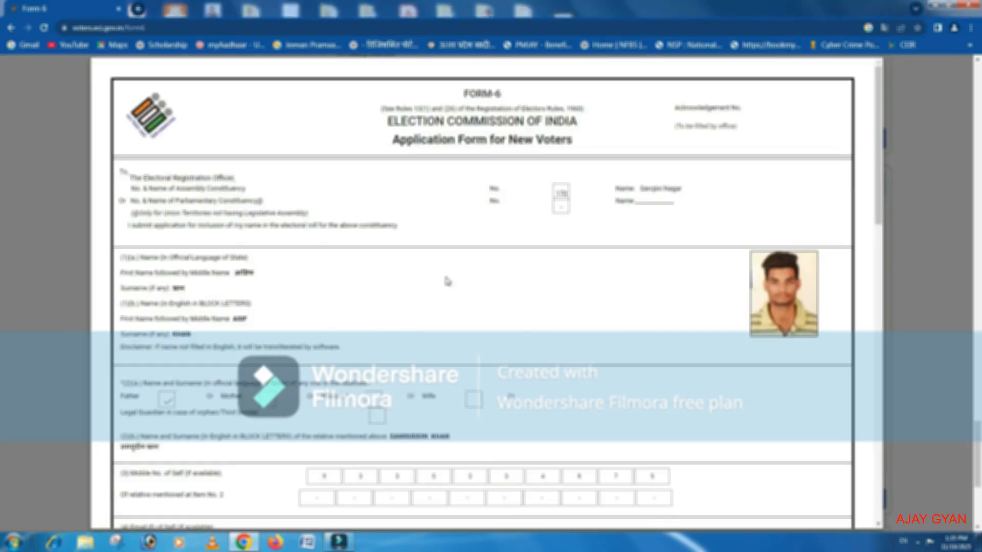
pyautogui.scroll(-10, 418, 261)
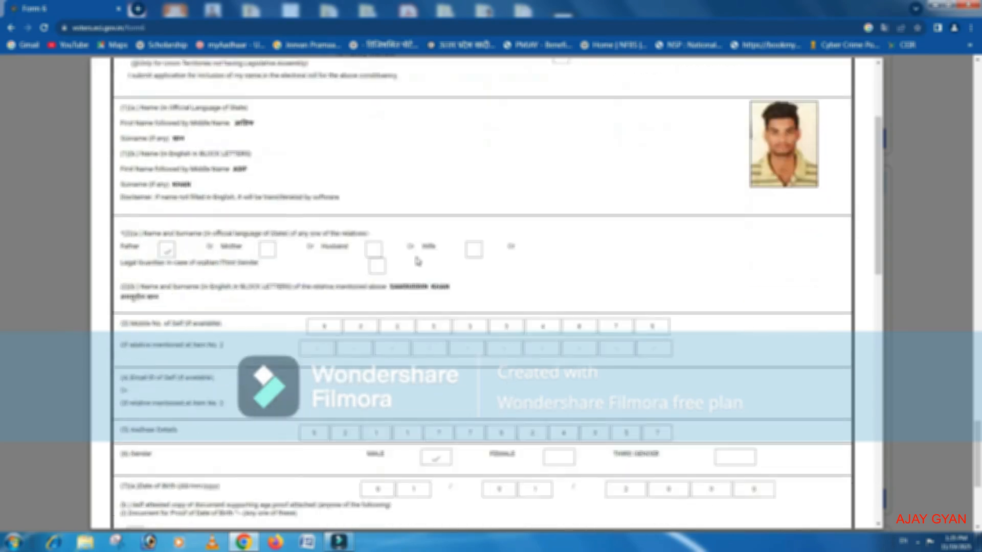
pyautogui.scroll(-5, 417, 258)
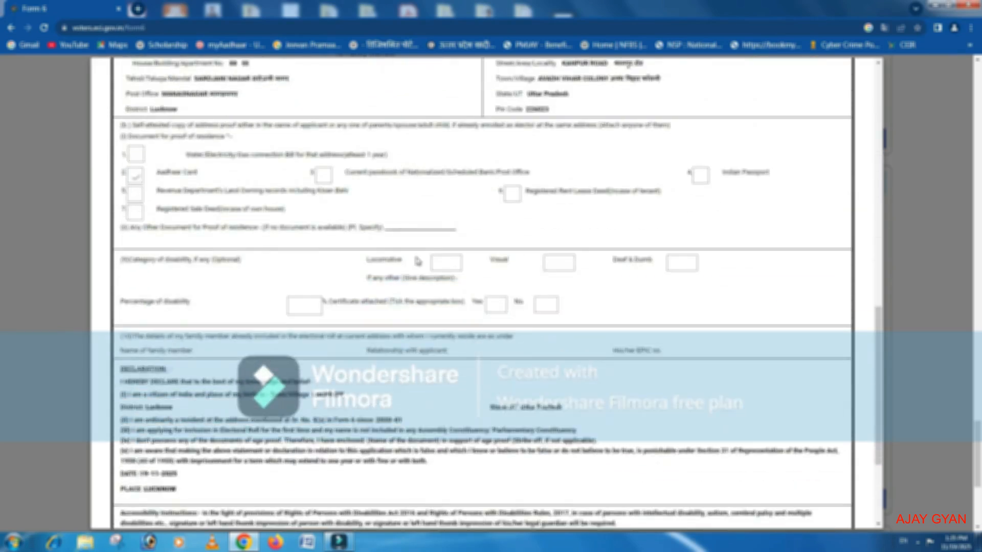
pyautogui.scroll(-3, 418, 261)
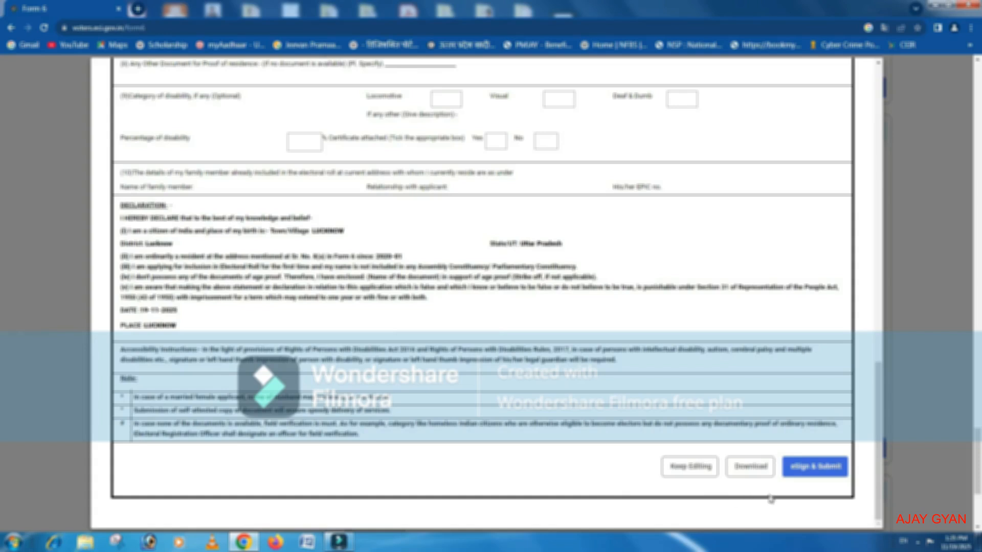
pyautogui.click(815, 468)
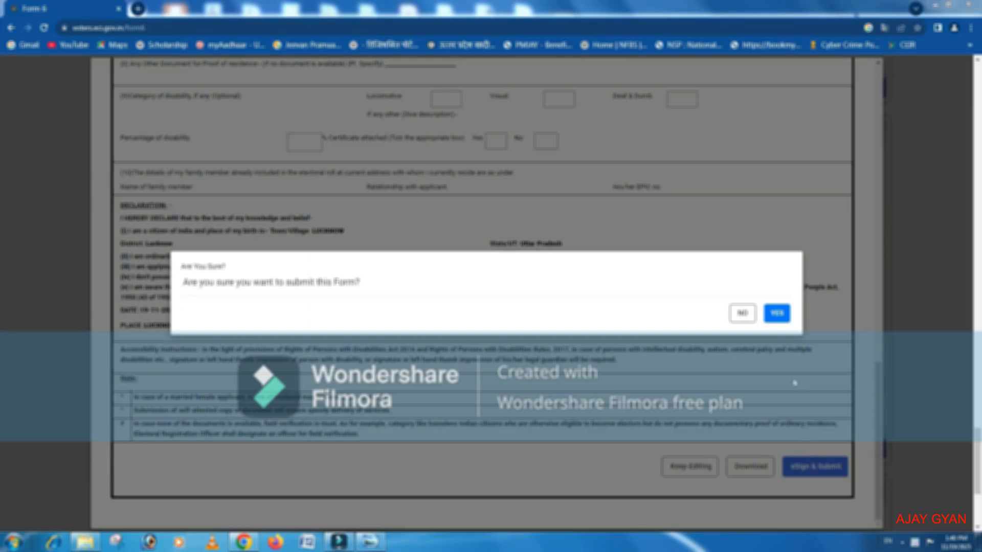
pyautogui.click(776, 314)
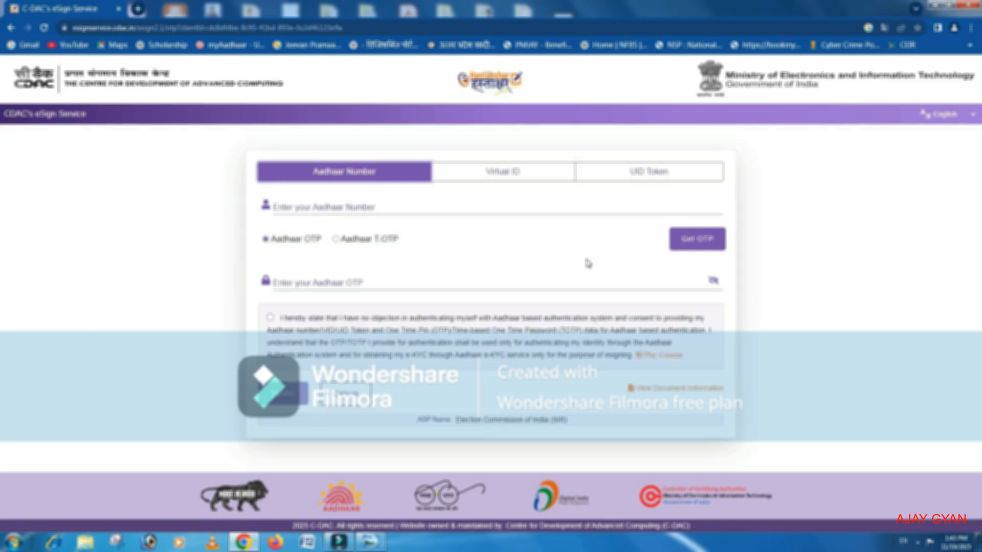
# Enter the applicant's Aadhaar number, request the Aadhaar OTP, and submit the eSign authentication with consent given.
pyautogui.click(309, 206)
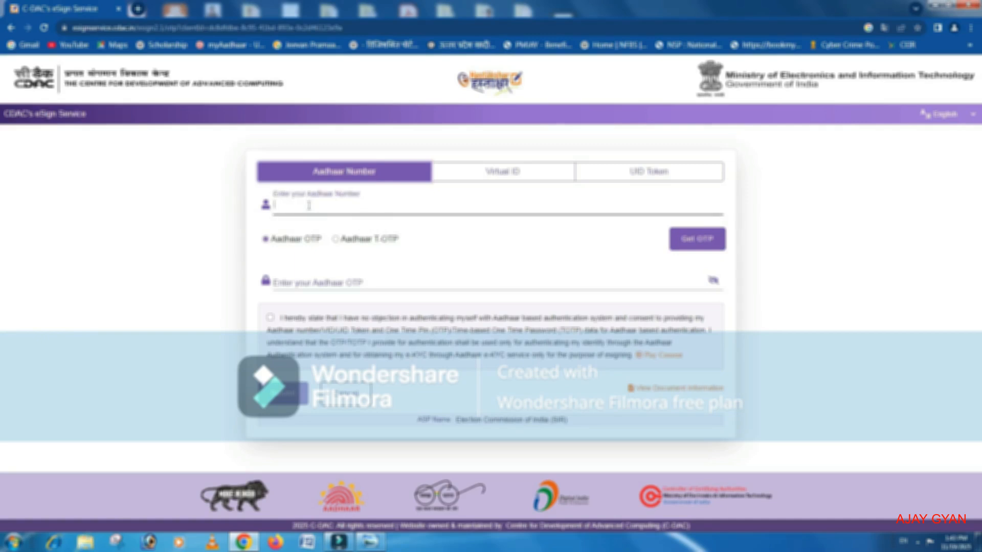
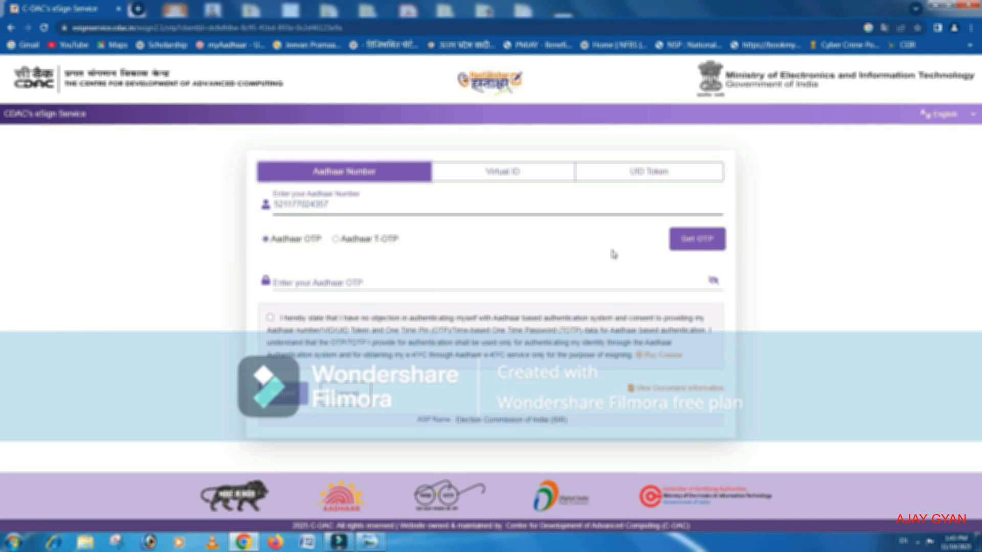
pyautogui.click(695, 247)
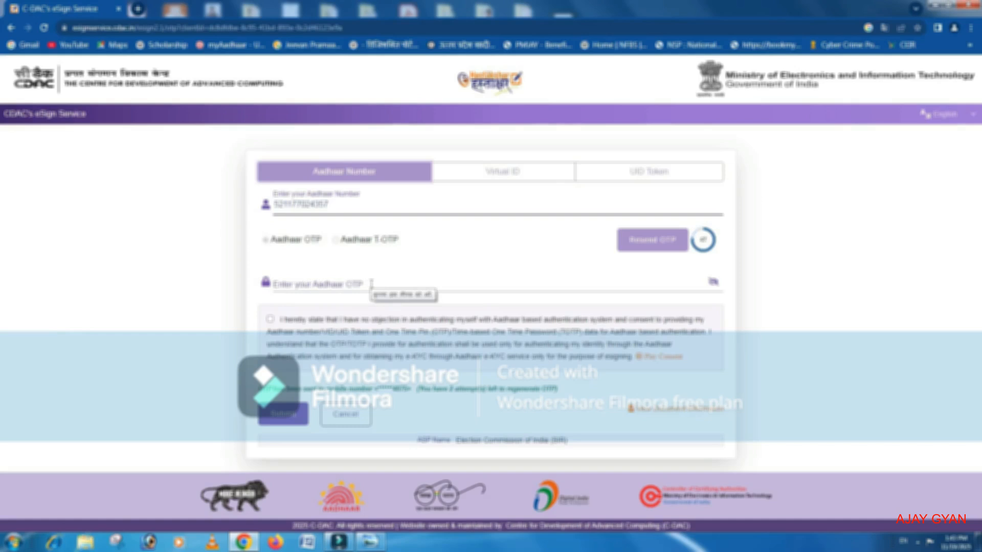
pyautogui.click(270, 322)
pyautogui.click(286, 417)
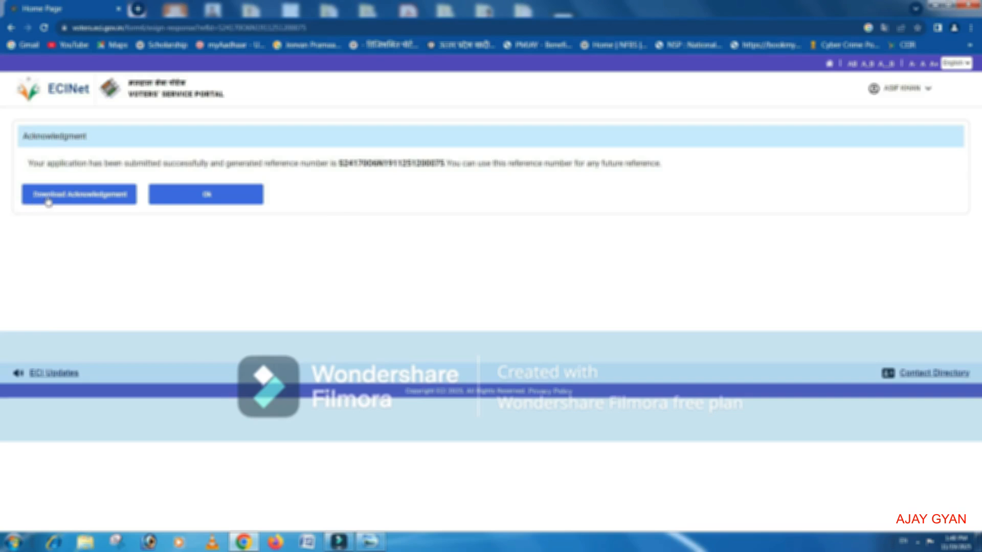
# Download the acknowledgement of the submitted application and open the signed PDF.
pyautogui.click(81, 201)
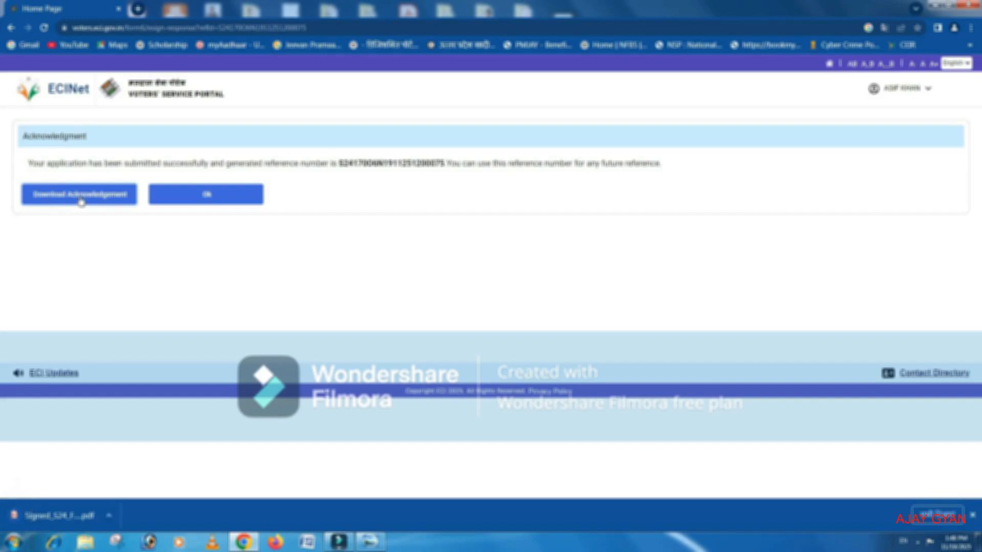
pyautogui.click(72, 520)
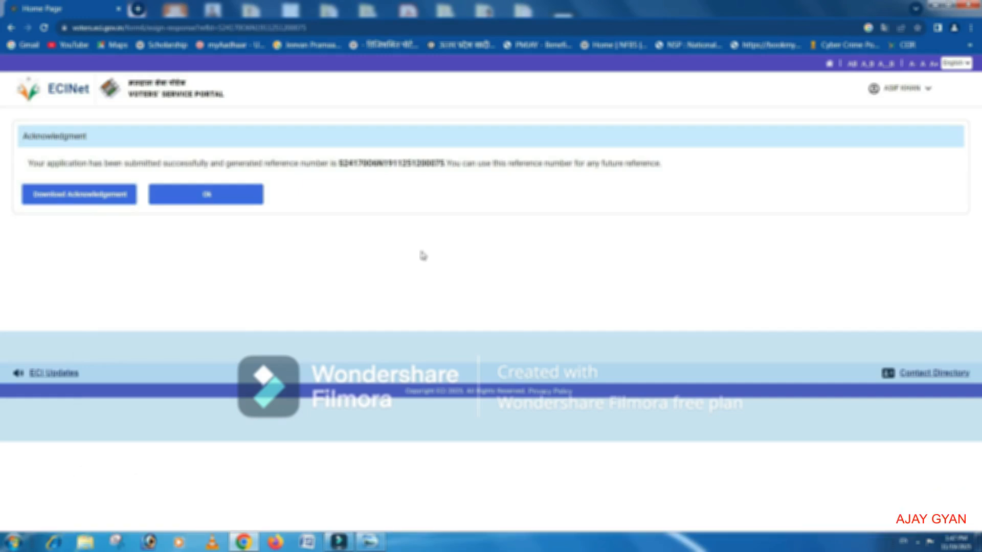